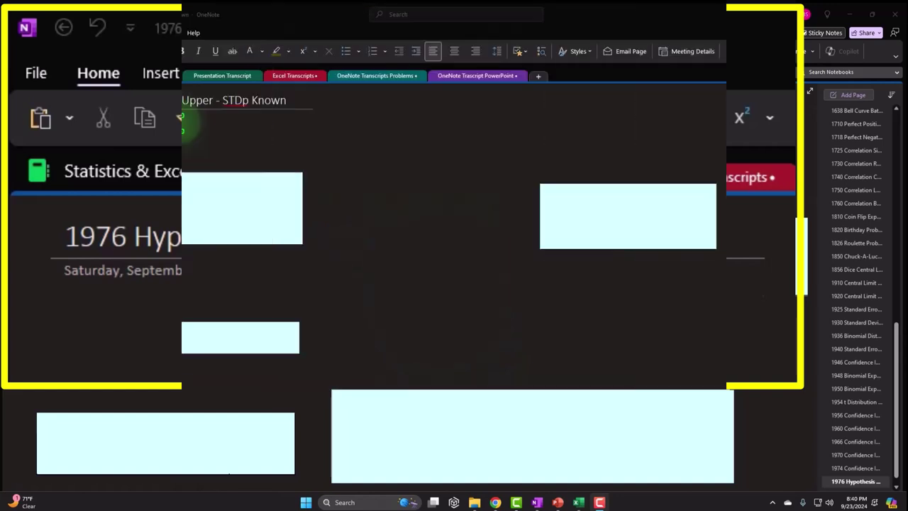
# Step: Examine the bell curve chart with the shaded upper tail at the far end of the notes page
pyautogui.click(686, 202)
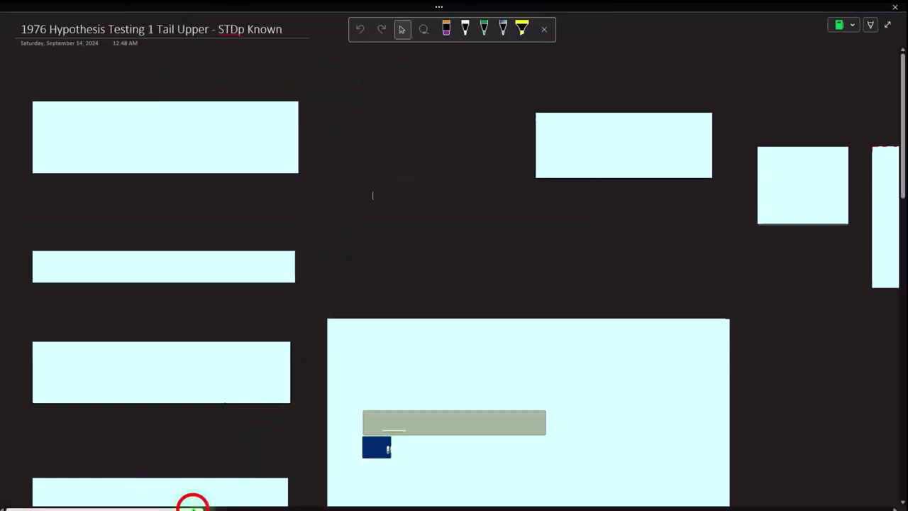
pyautogui.moveTo(192, 503); pyautogui.dragTo(895, 502)
pyautogui.scroll(-2, 831, 441)
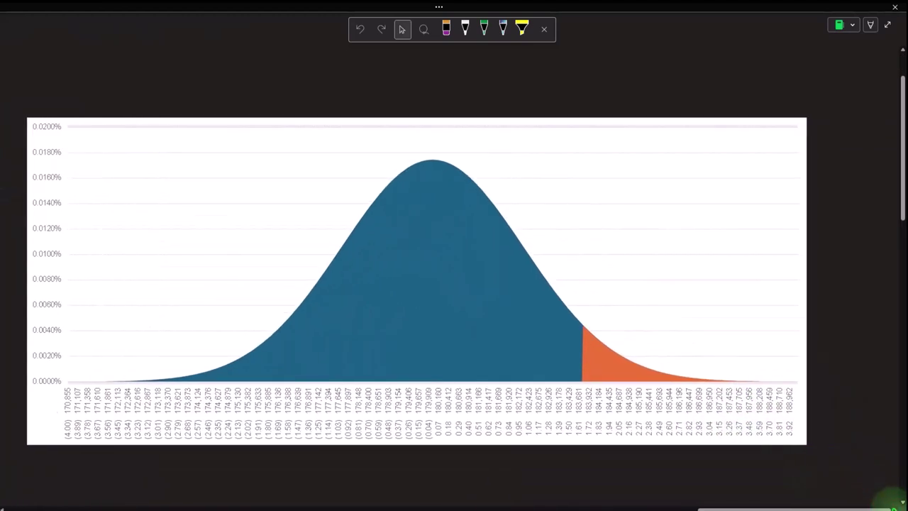
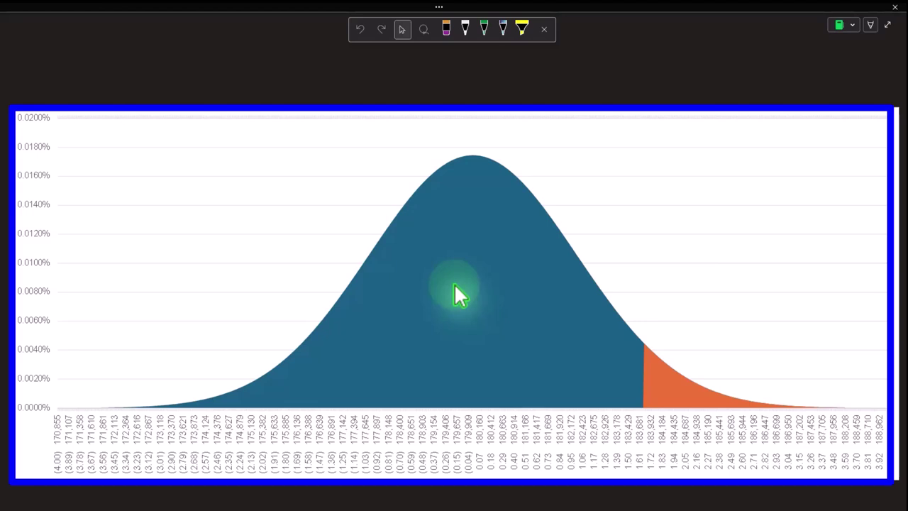
pyautogui.press('Escape')
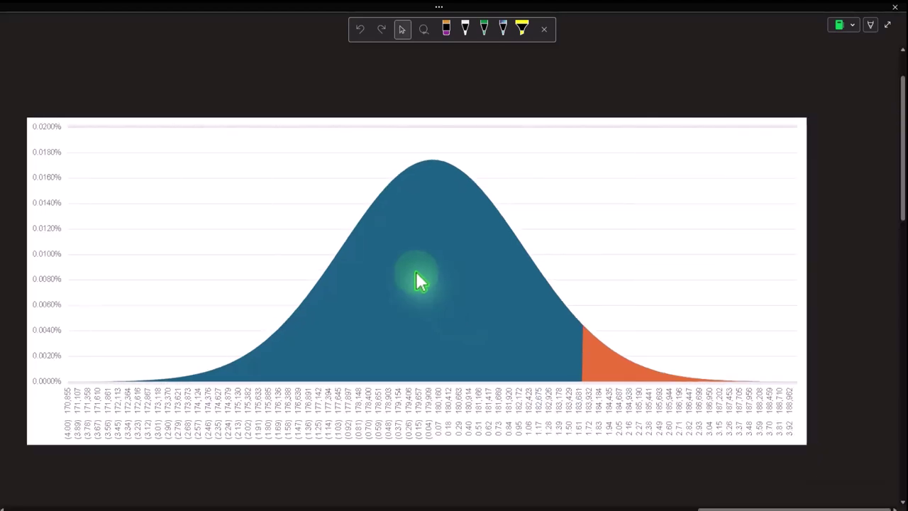
# Step: Delete the blank covers over the Hypothesis Testing heading, the national mean home cost and the Researcher Believes table
pyautogui.click(753, 492)
pyautogui.moveTo(758, 507); pyautogui.dragTo(61, 496)
pyautogui.scroll(2, 122, 438)
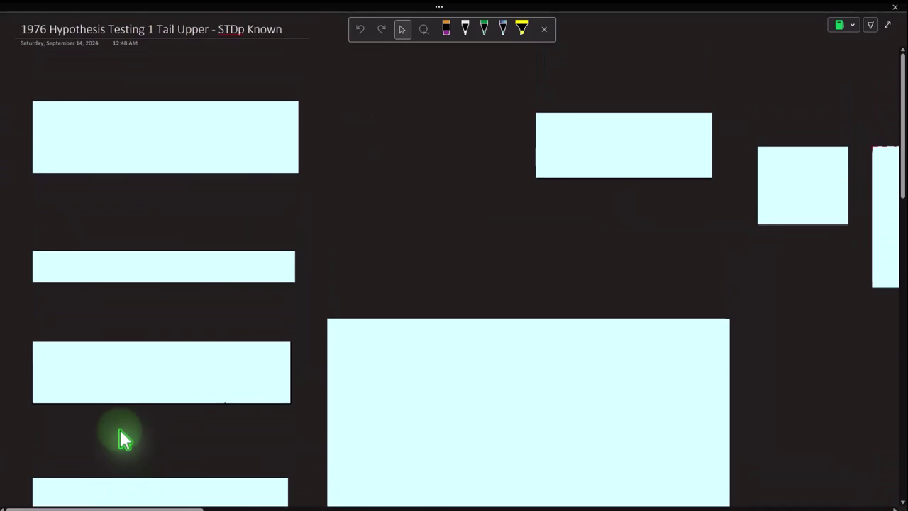
pyautogui.click(144, 152)
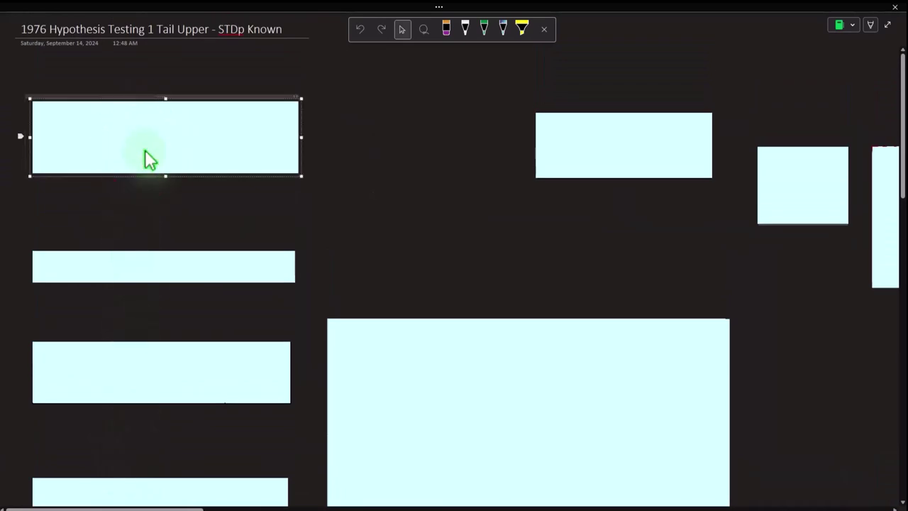
pyautogui.click(235, 298)
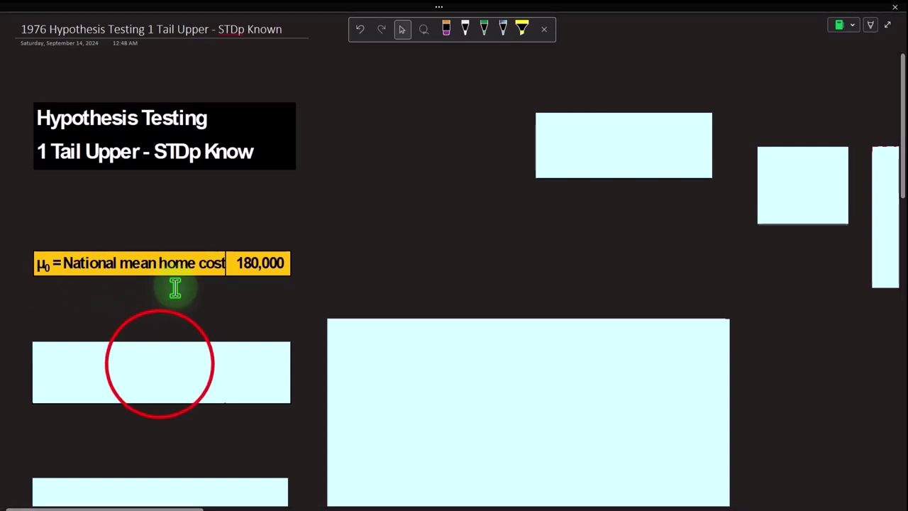
pyautogui.click(162, 366)
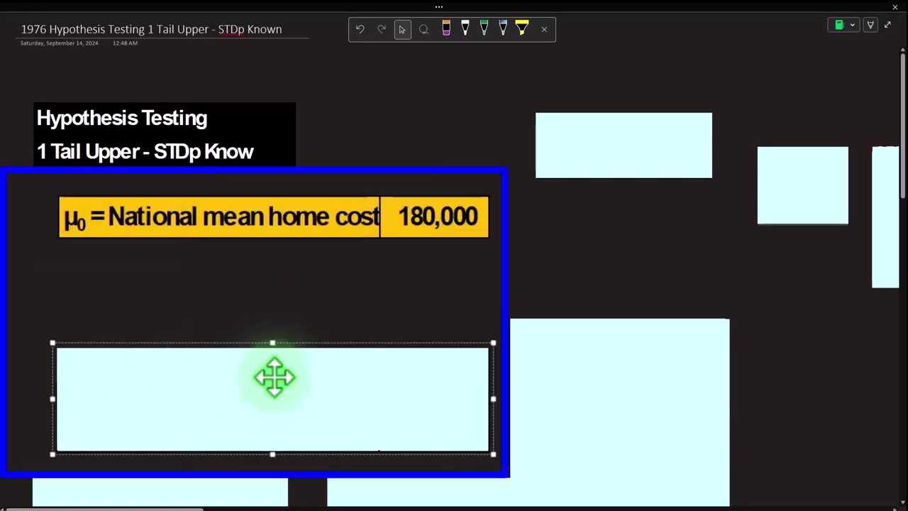
pyautogui.press('Delete')
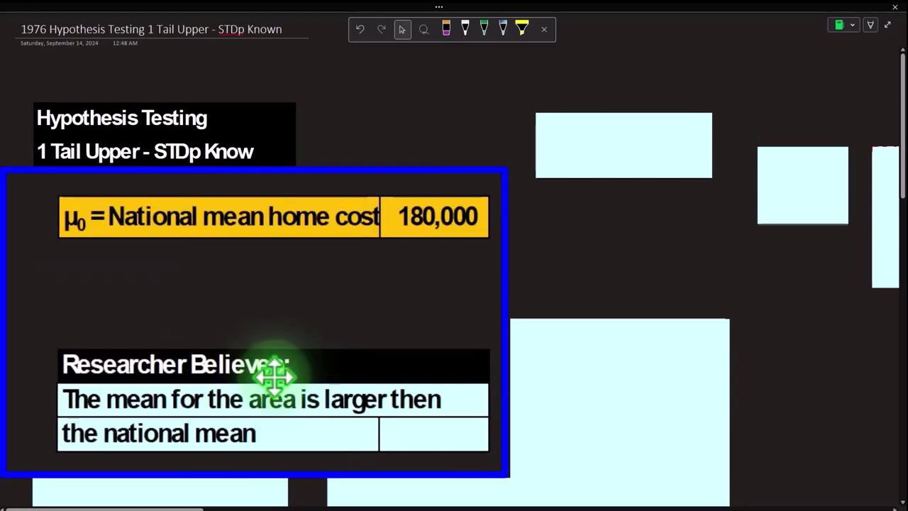
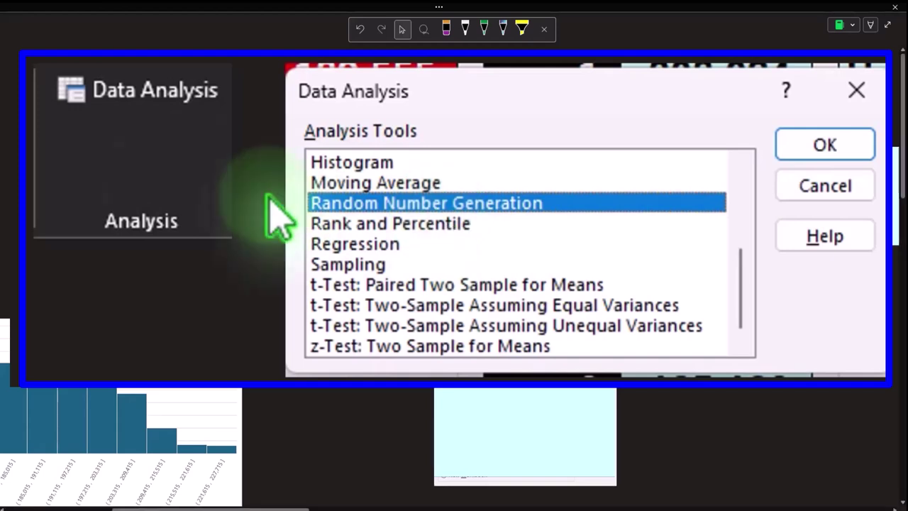
# Step: Delete the blank covers over the Random Number Generation dialog picture and the Rand column beneath it
pyautogui.press('Right')
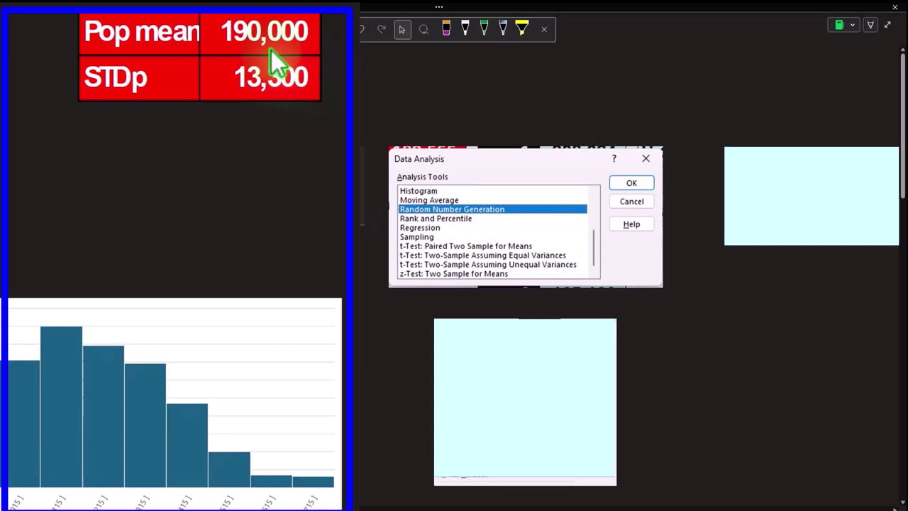
pyautogui.click(505, 405)
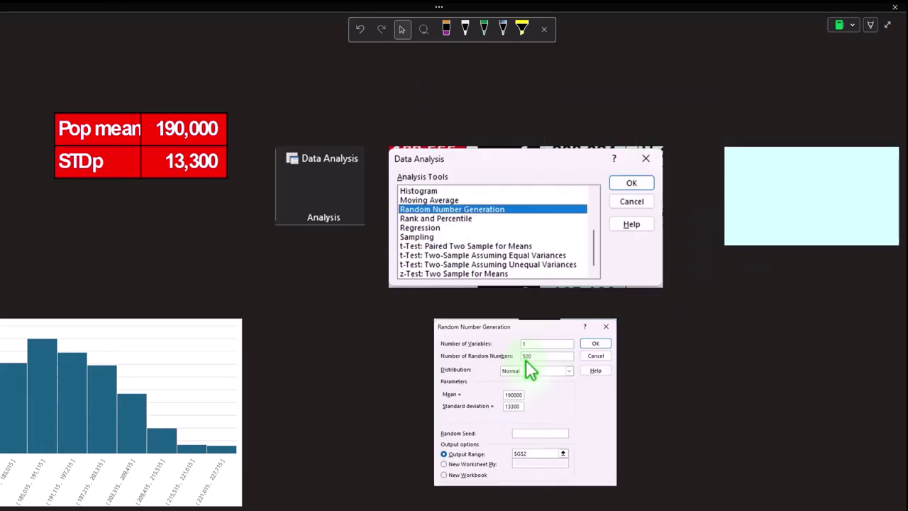
pyautogui.scroll(-1, 525, 360)
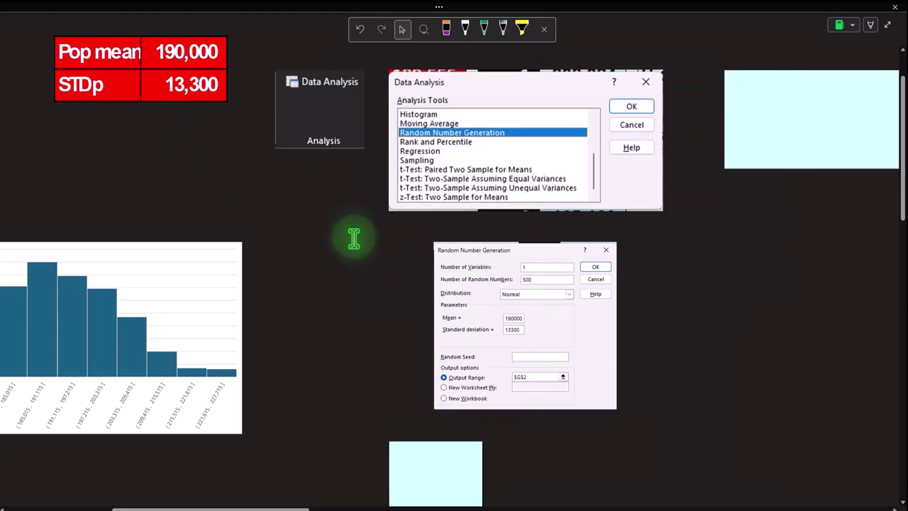
pyautogui.scroll(-3, 348, 243)
pyautogui.click(402, 266)
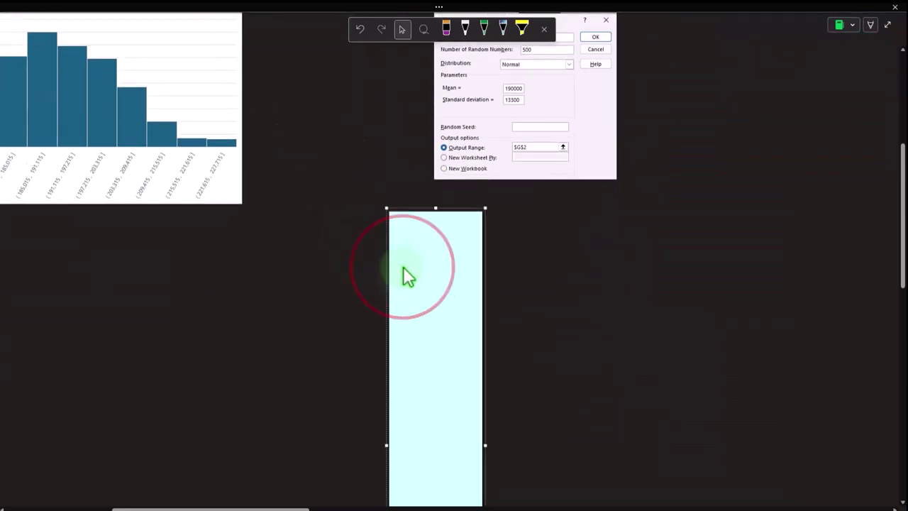
pyautogui.press('Delete')
pyautogui.scroll(-2, 418, 288)
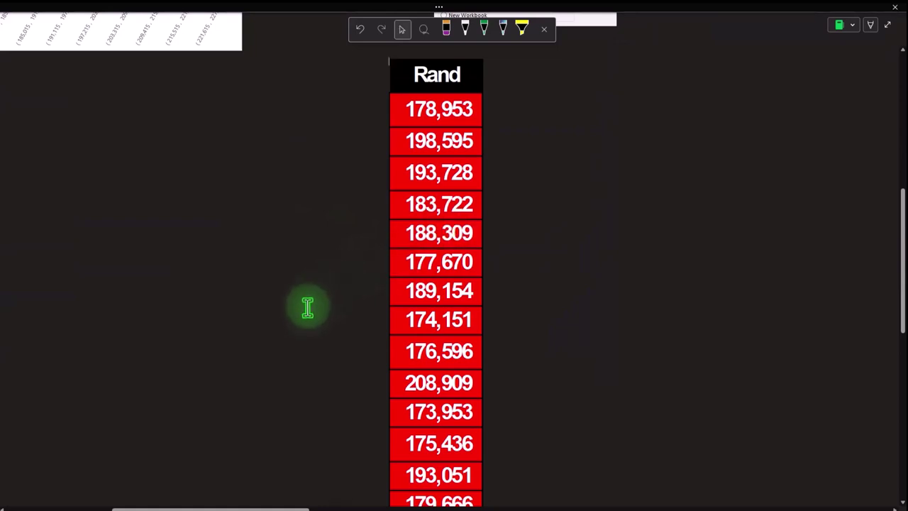
# Step: Compare the Pop mean and STDp table with the Rand column and the population histogram
pyautogui.scroll(6, 305, 305)
pyautogui.click(224, 153)
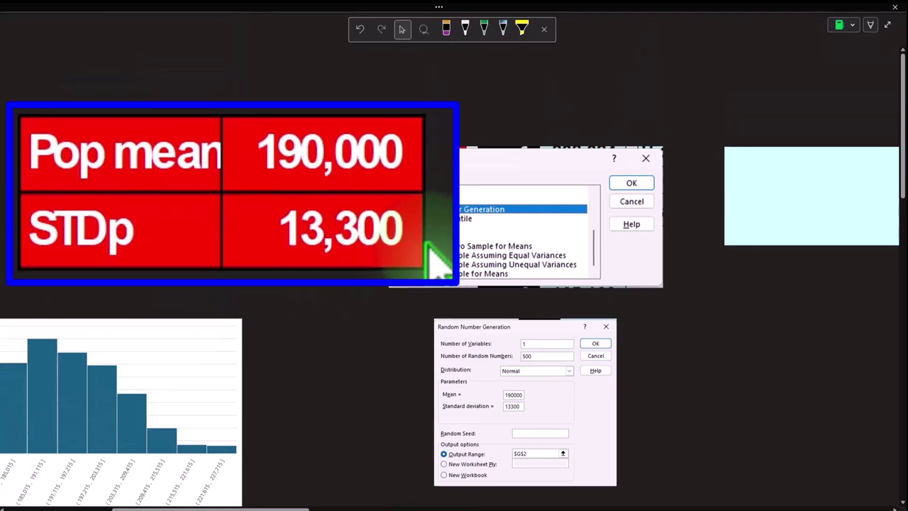
pyautogui.scroll(-3, 308, 290)
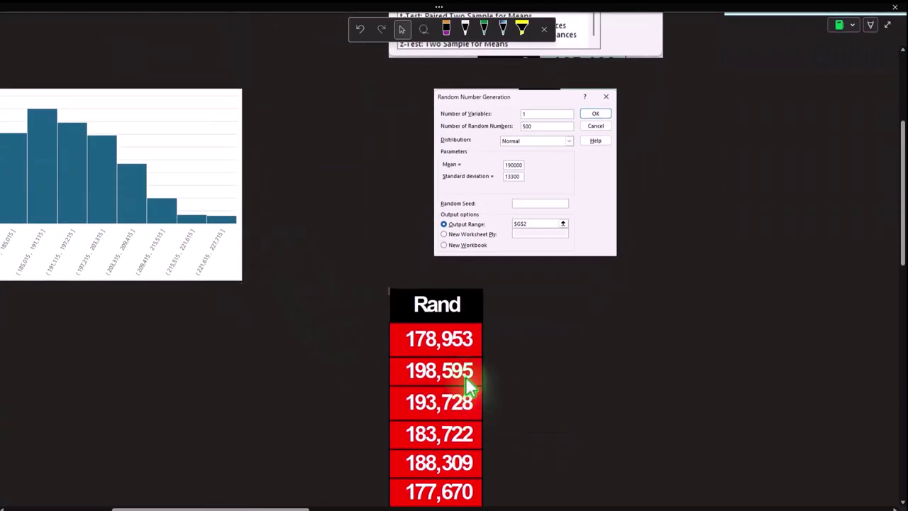
pyautogui.moveTo(287, 507); pyautogui.dragTo(241, 506)
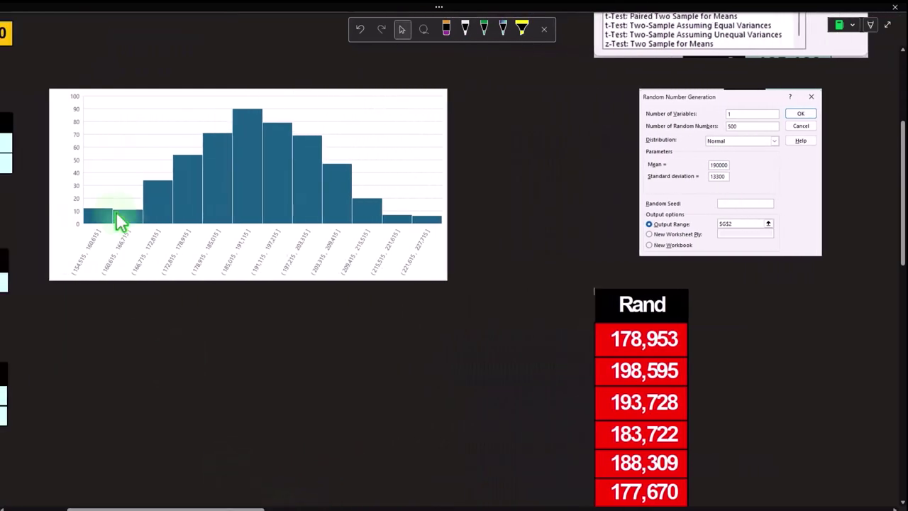
pyautogui.moveTo(477, 248)
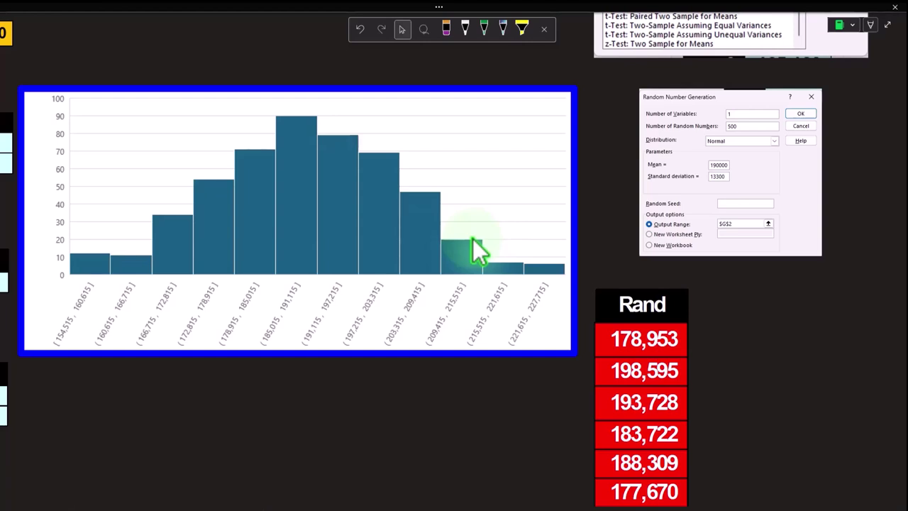
pyautogui.click(475, 248)
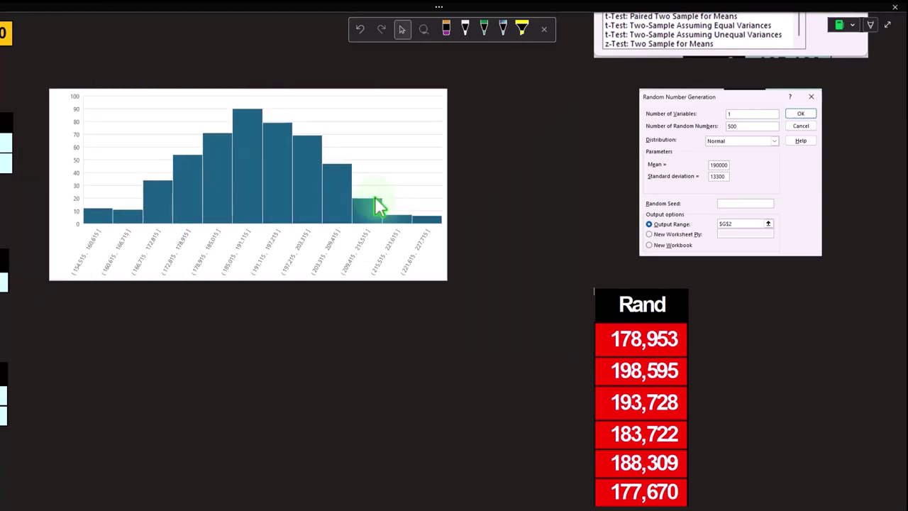
# Step: Delete the blank cover over the table of population count, mean and standard deviation
pyautogui.click(248, 472)
pyautogui.moveTo(240, 506); pyautogui.dragTo(364, 503)
pyautogui.scroll(5, 508, 432)
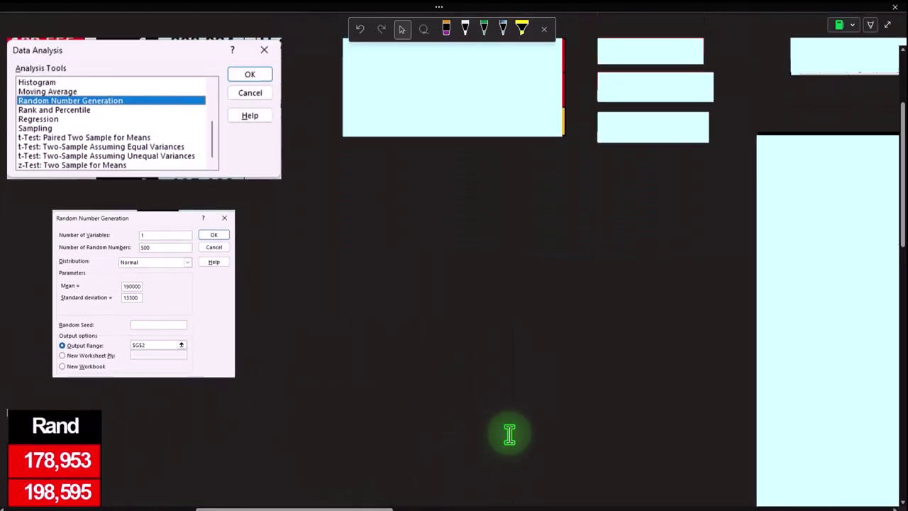
pyautogui.click(434, 186)
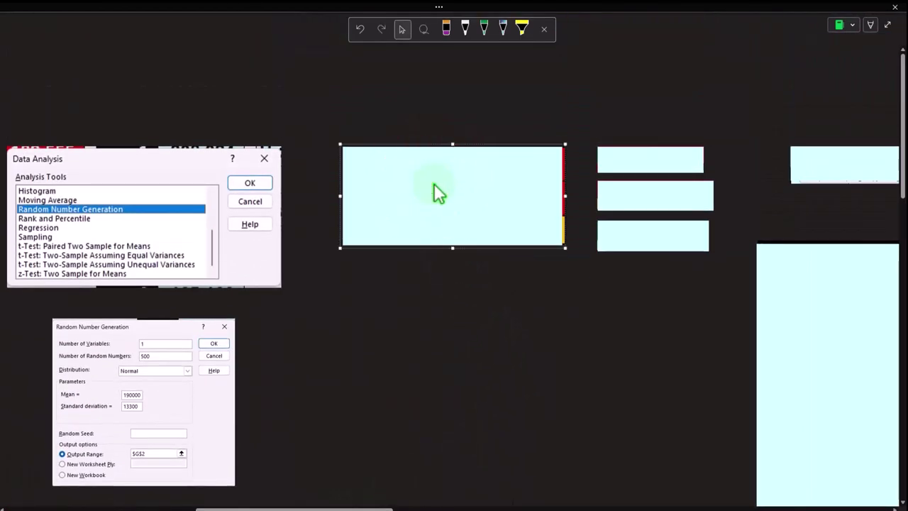
pyautogui.press('Delete')
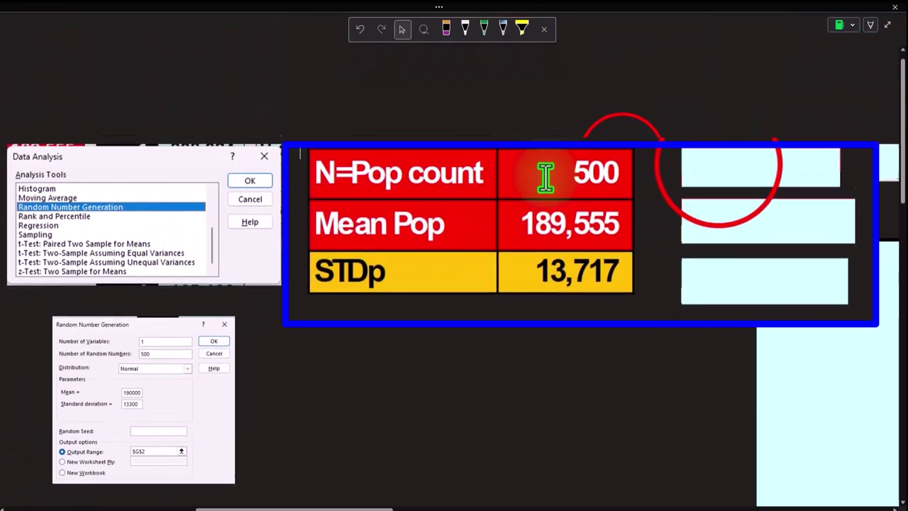
# Step: Delete the blank covers over the COUNT and AVERAGE formula pictures beside the population statistics table
pyautogui.click(719, 166)
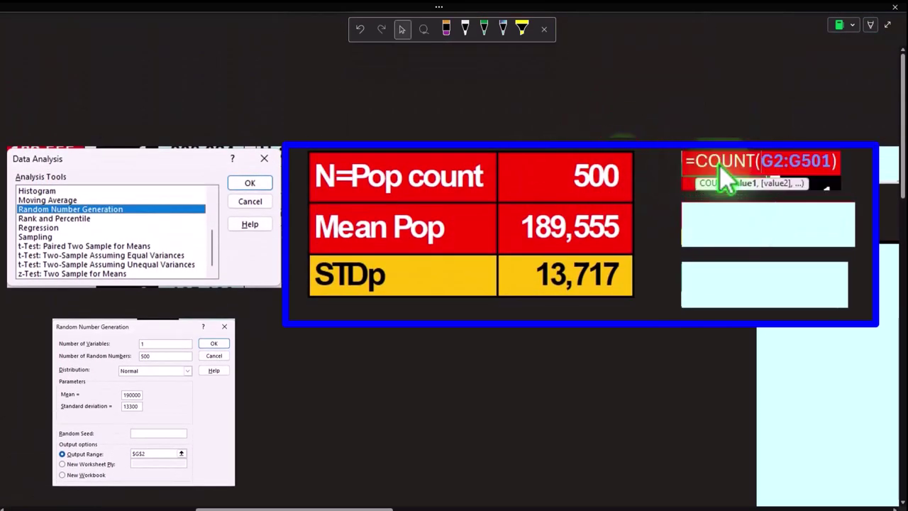
pyautogui.scroll(-4, 299, 367)
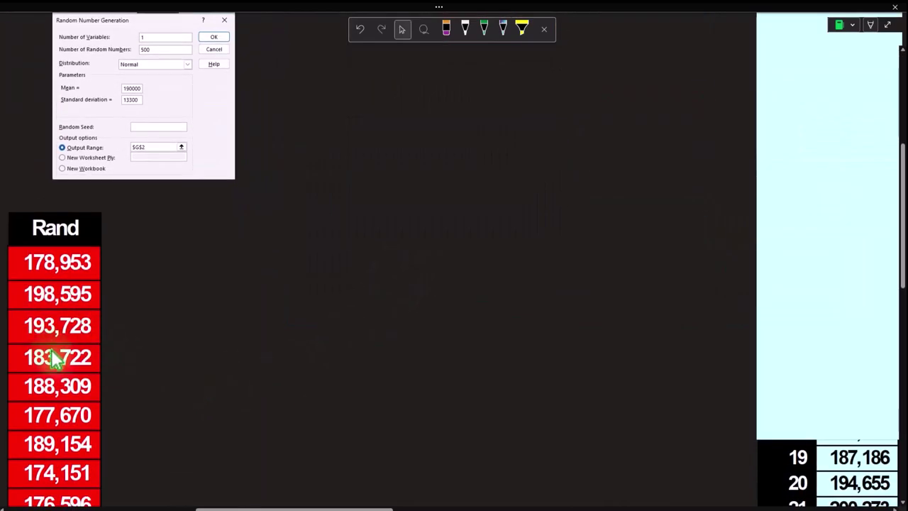
pyautogui.scroll(5, 97, 389)
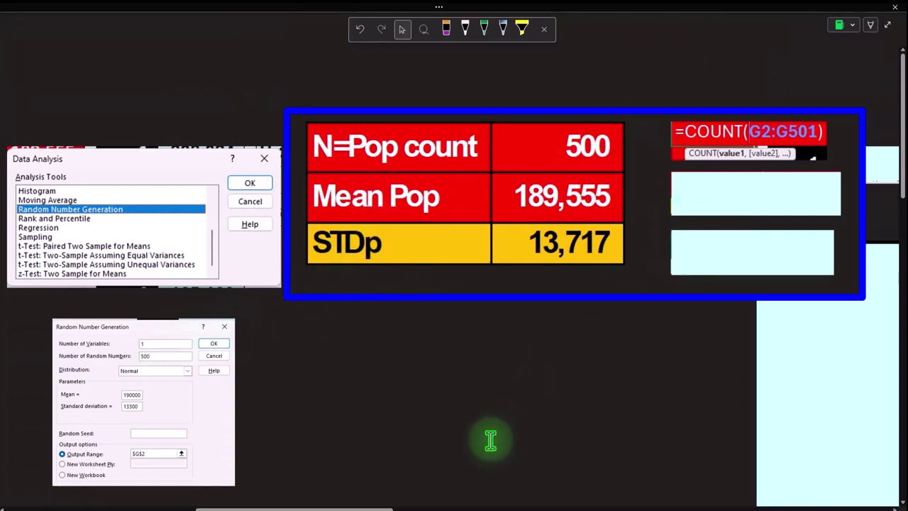
pyautogui.moveTo(360, 508); pyautogui.dragTo(330, 503)
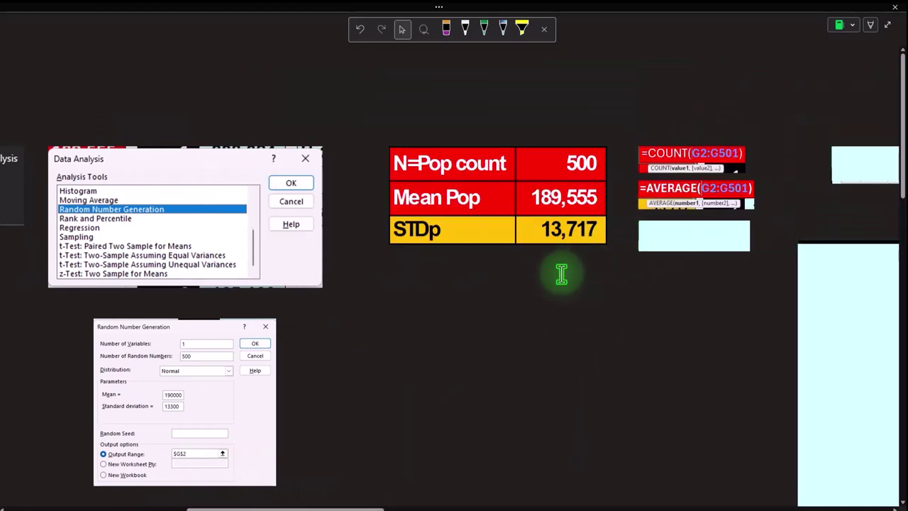
# Step: Delete the blank cover over the STDEV.P formula picture beside the STDp row
pyautogui.scroll(-3, 559, 275)
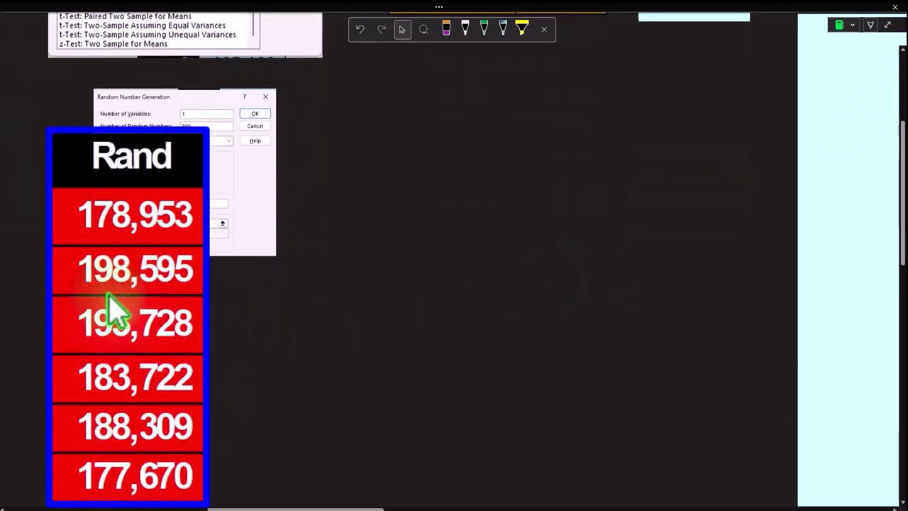
pyautogui.scroll(3, 415, 368)
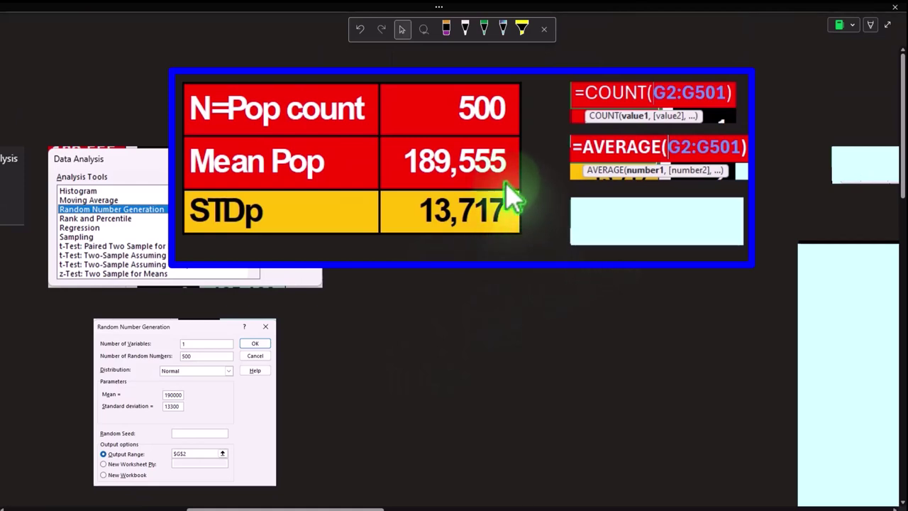
pyautogui.click(604, 213)
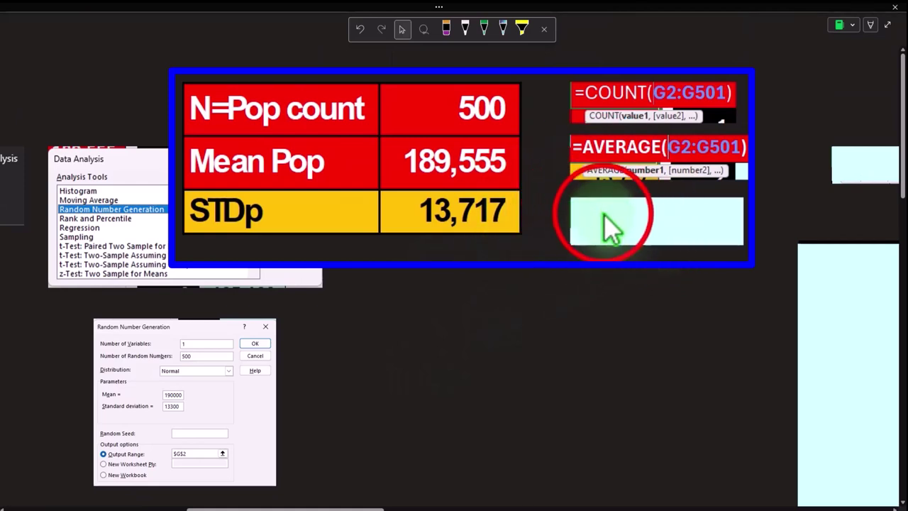
pyautogui.hotkey('ctrl', 'v')
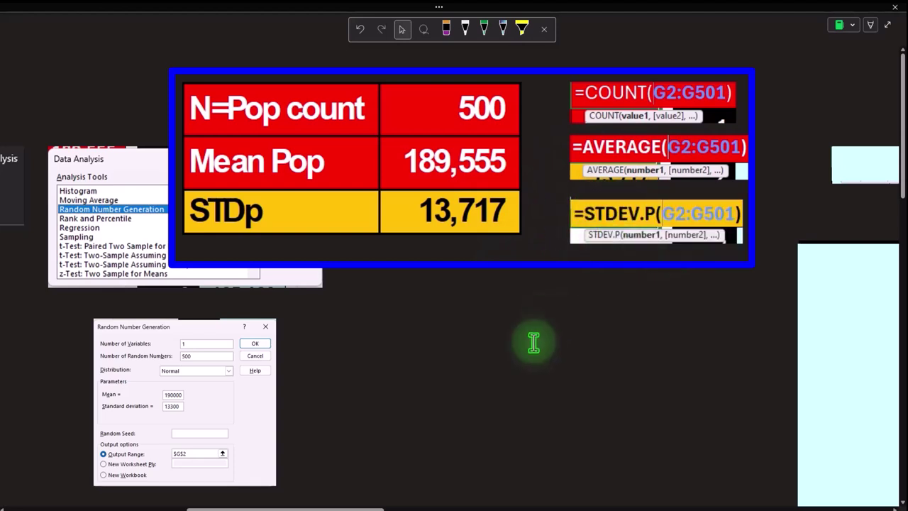
# Step: Review the researcher's belief, the null hypothesis and the histogram at the page's start against the population statistics formulas
pyautogui.click(345, 505)
pyautogui.moveTo(345, 505); pyautogui.dragTo(317, 507)
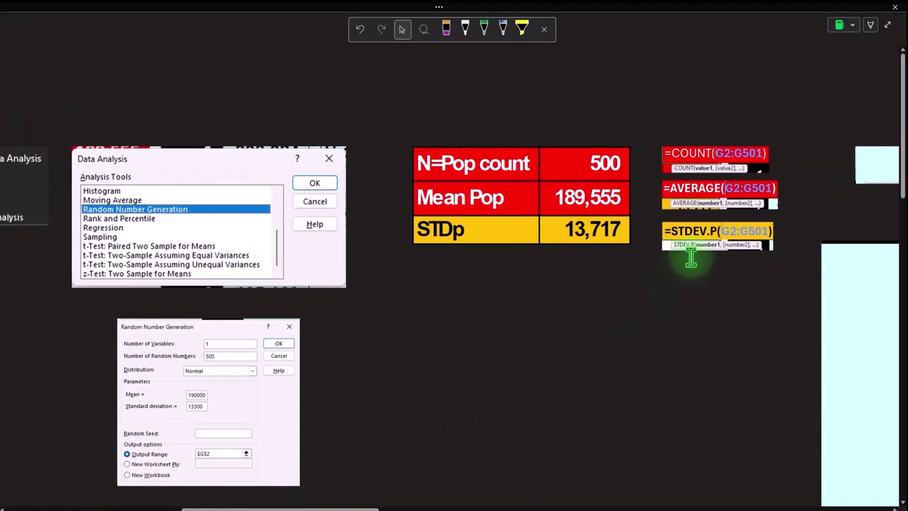
pyautogui.hotkey('ctrl', 'v')
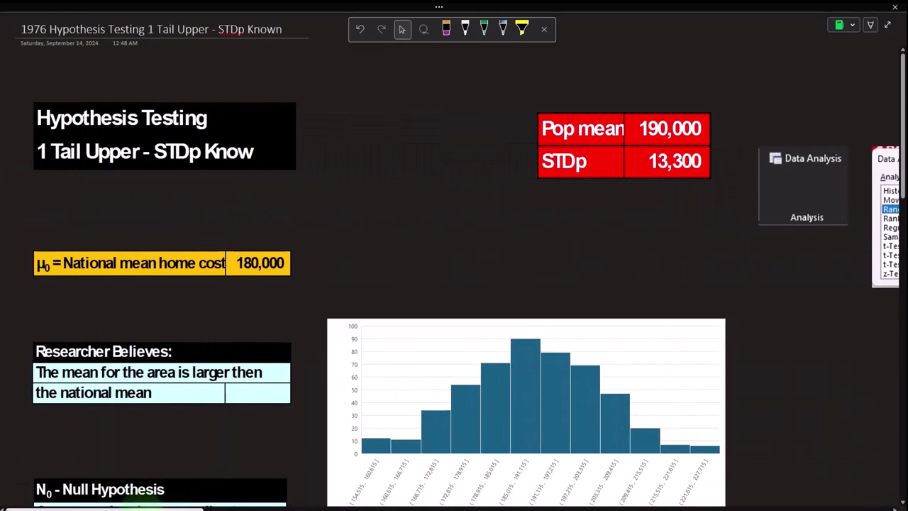
pyautogui.scroll(-5, 182, 450)
pyautogui.scroll(3, 183, 452)
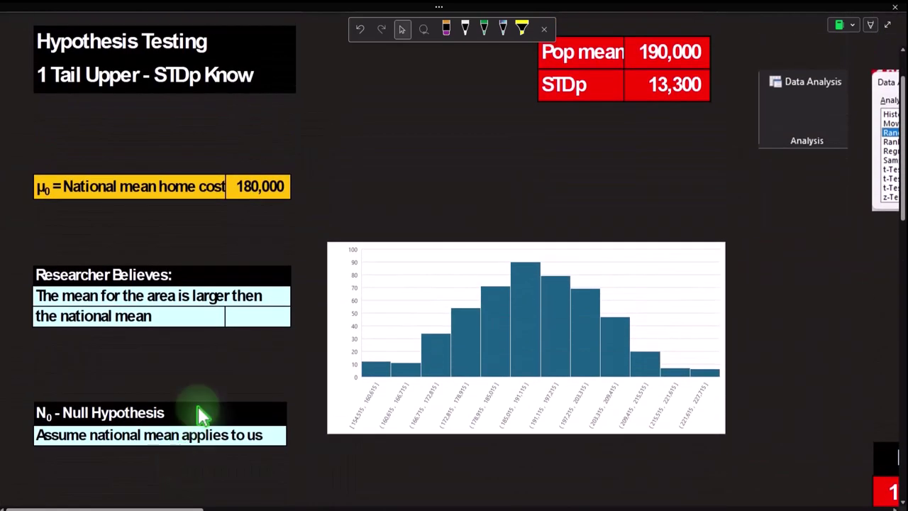
pyautogui.moveTo(185, 508); pyautogui.dragTo(361, 506)
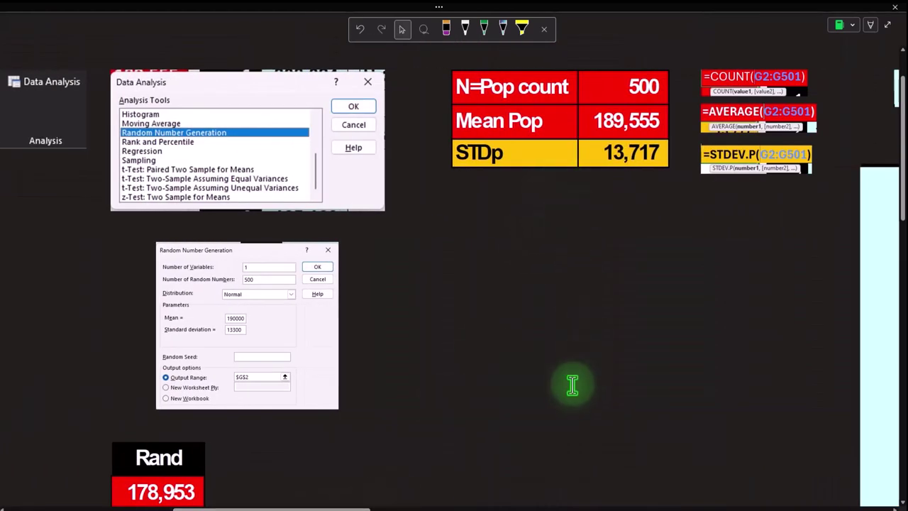
# Step: Delete the blank covers over the INDEX formula picture and the Count and Sample table
pyautogui.moveTo(354, 507); pyautogui.dragTo(450, 505)
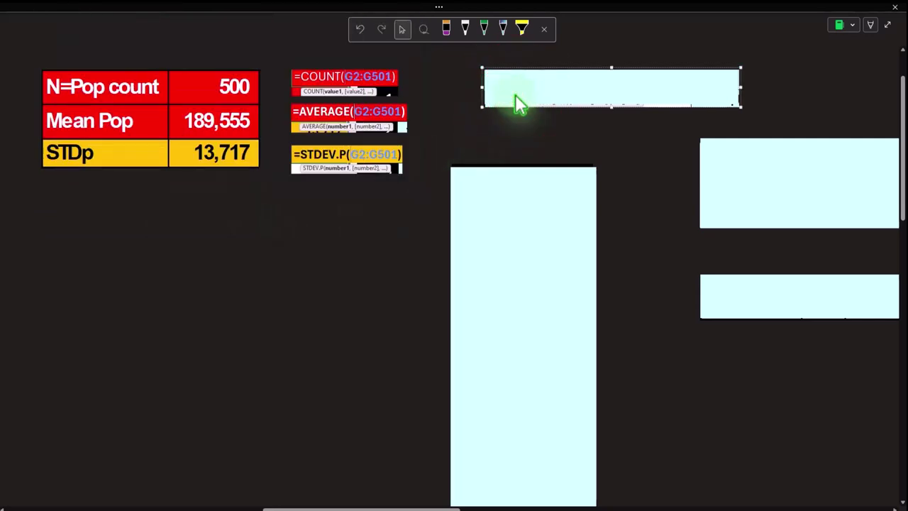
pyautogui.click(506, 186)
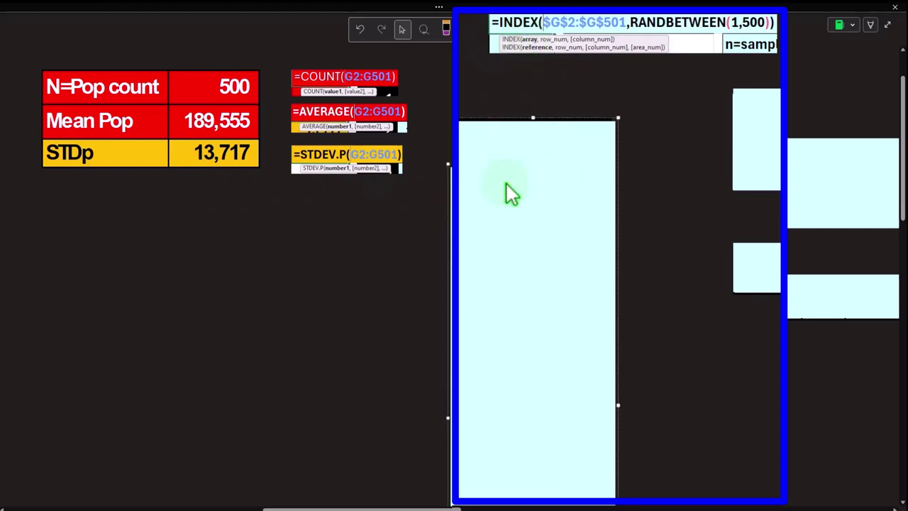
pyautogui.press('Delete')
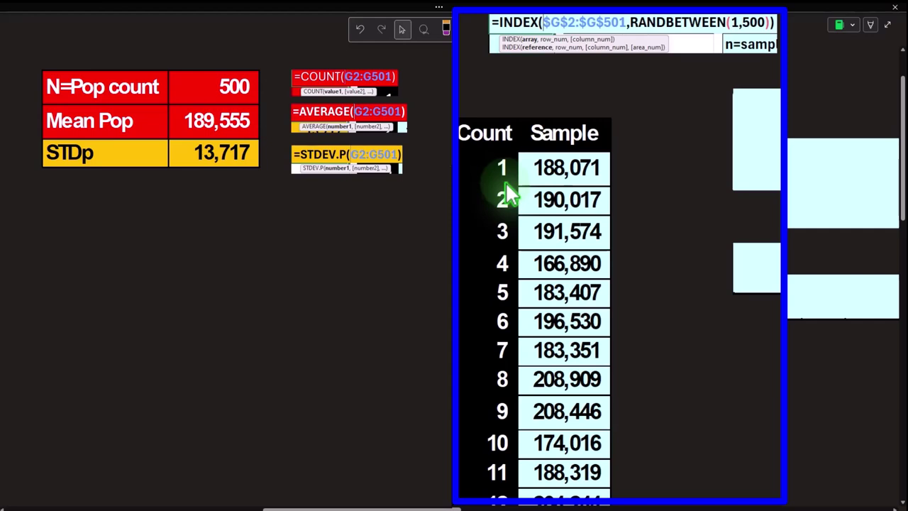
# Step: Review the Rand population column and the INDEX with RANDBETWEEN formula against the Count and Sample table
pyautogui.click(418, 505)
pyautogui.moveTo(400, 505); pyautogui.dragTo(270, 481)
pyautogui.scroll(-7, 340, 381)
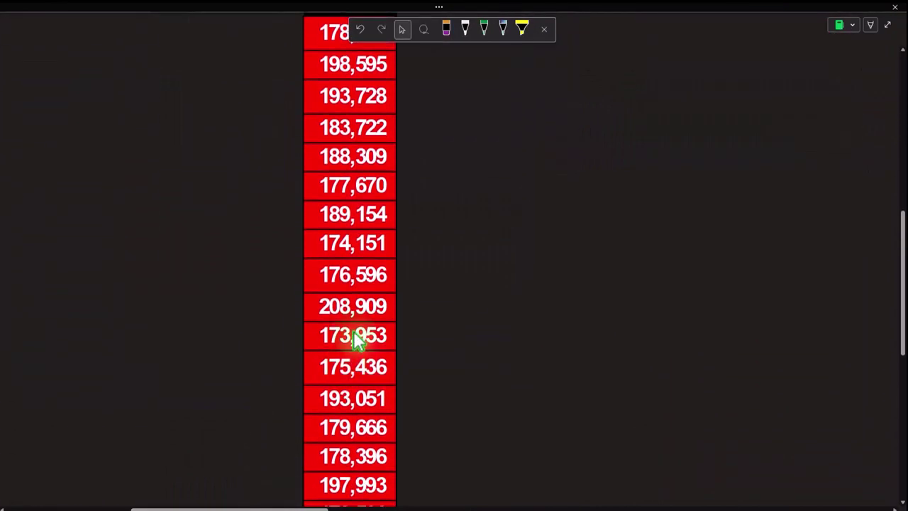
pyautogui.scroll(1, 365, 264)
pyautogui.click(366, 264)
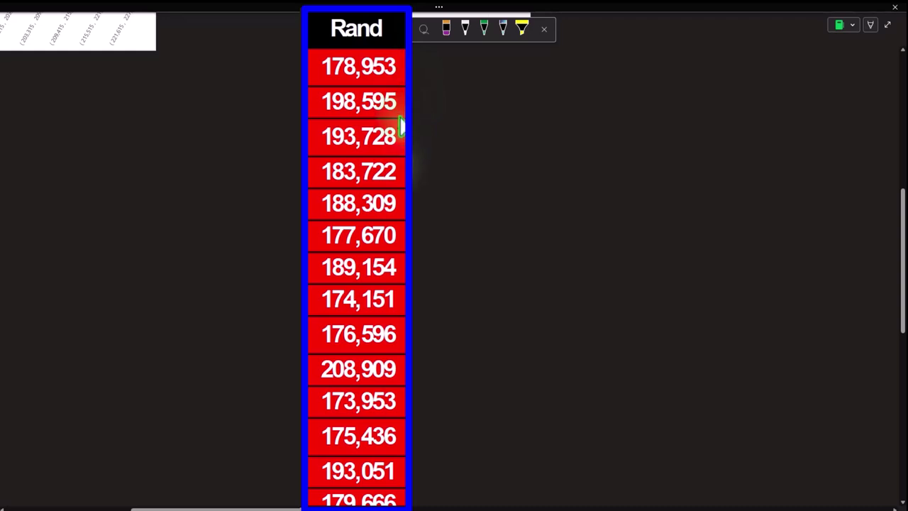
pyautogui.click(391, 104)
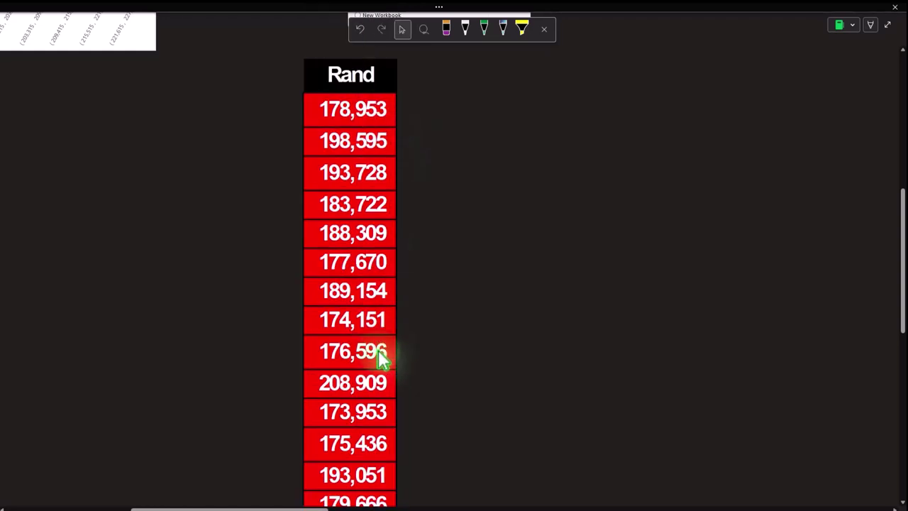
pyautogui.click(503, 385)
pyautogui.moveTo(319, 507); pyautogui.dragTo(510, 508)
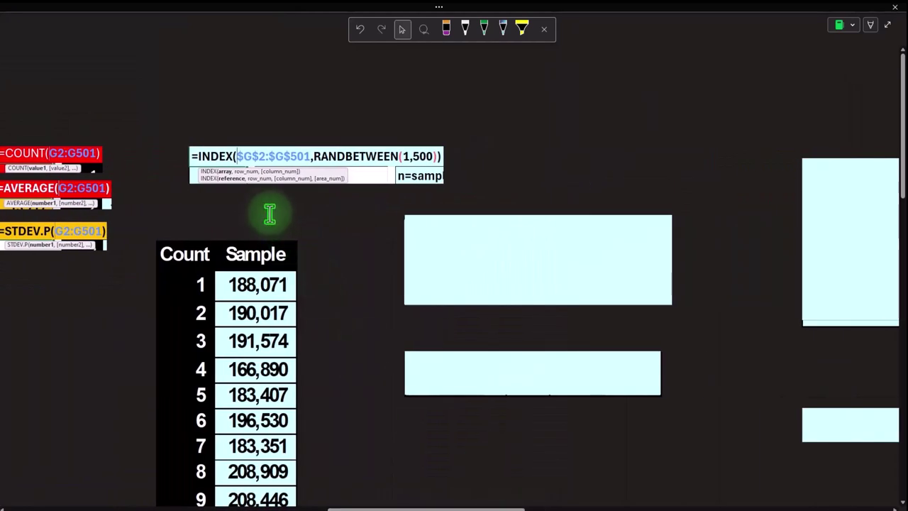
pyautogui.click(264, 174)
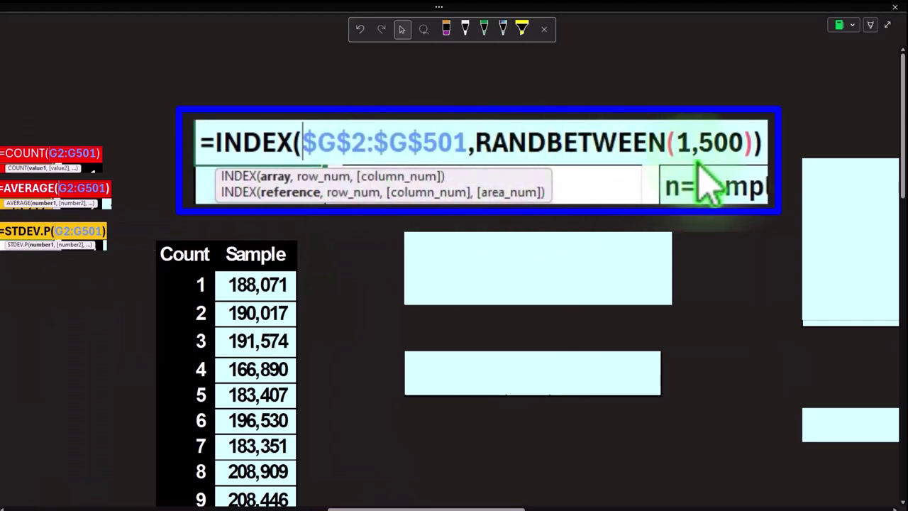
pyautogui.scroll(-3, 411, 172)
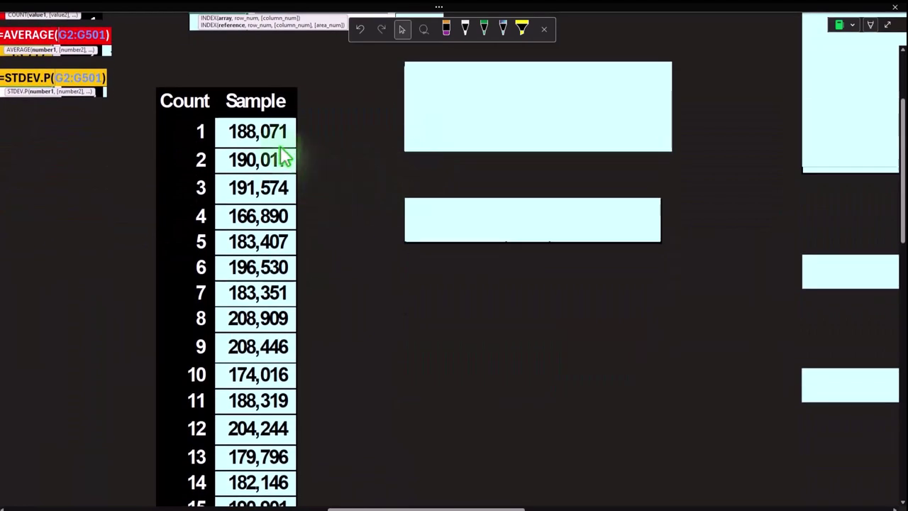
pyautogui.click(257, 282)
# Step: Shrink the blank cover over the hypotheses table so that it exposes the complete H0 row and hides only the Ha row
pyautogui.click(515, 170)
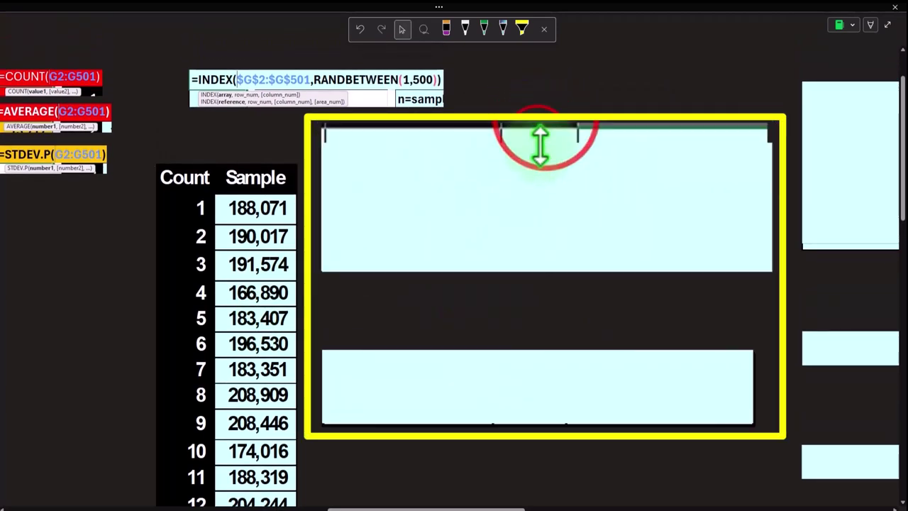
pyautogui.click(538, 191)
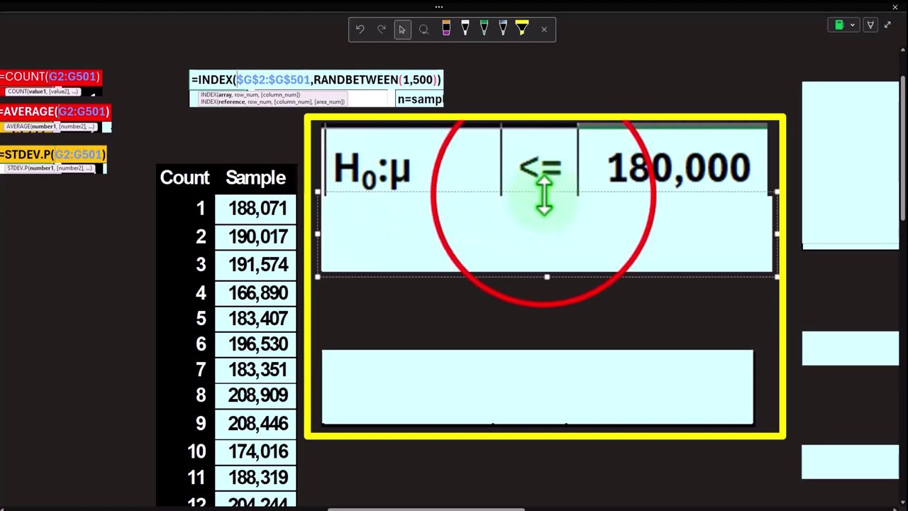
pyautogui.moveTo(543, 193); pyautogui.dragTo(543, 210)
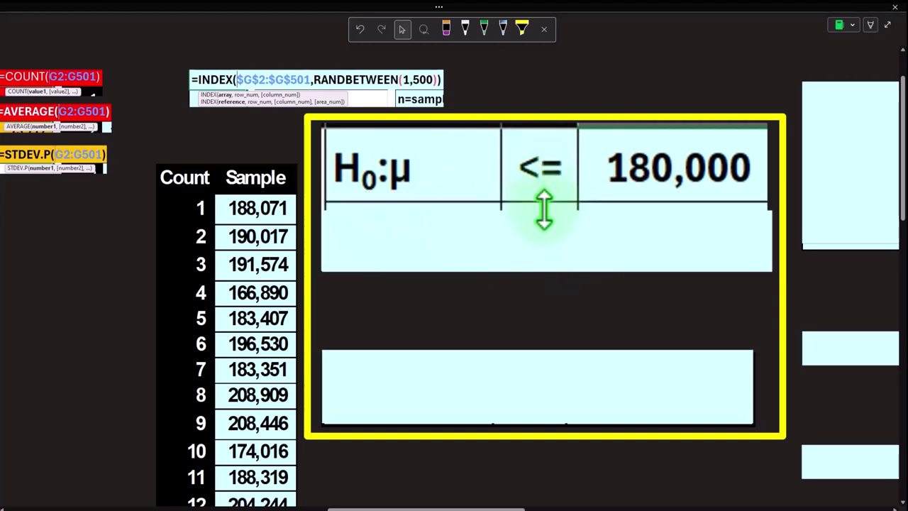
# Step: Delete the blank covers over the alternative hypothesis row and the alpha table below it
pyautogui.click(543, 210)
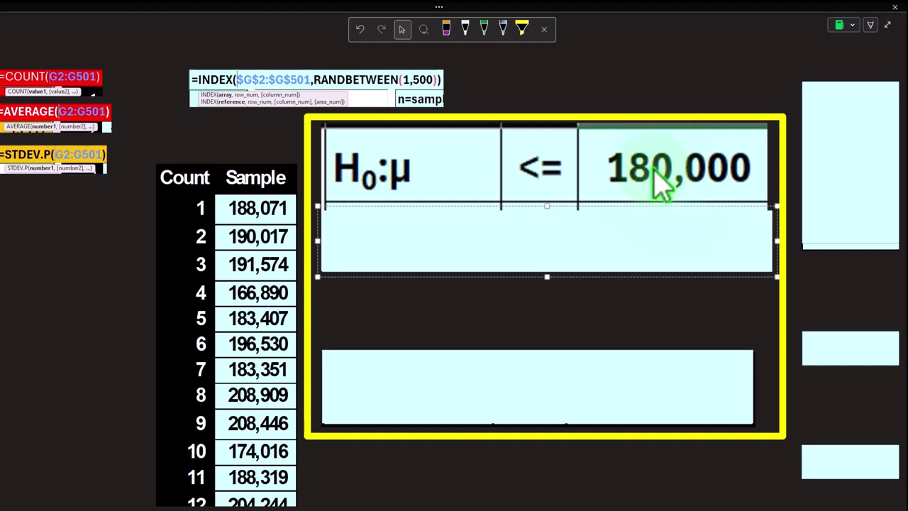
pyautogui.click(598, 226)
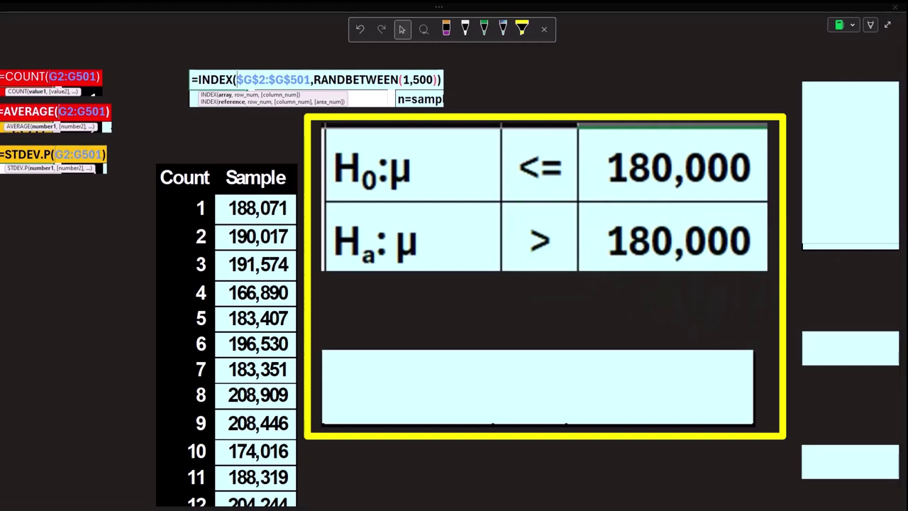
pyautogui.click(439, 388)
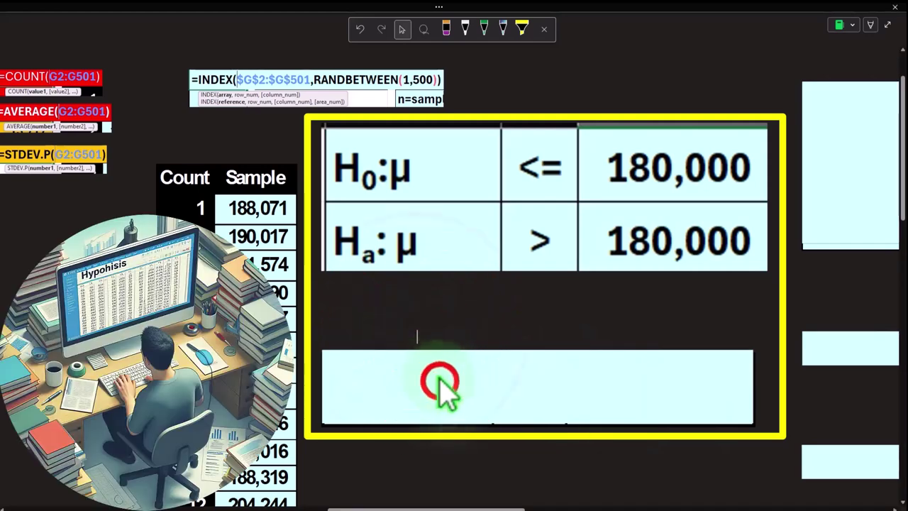
pyautogui.press('Delete')
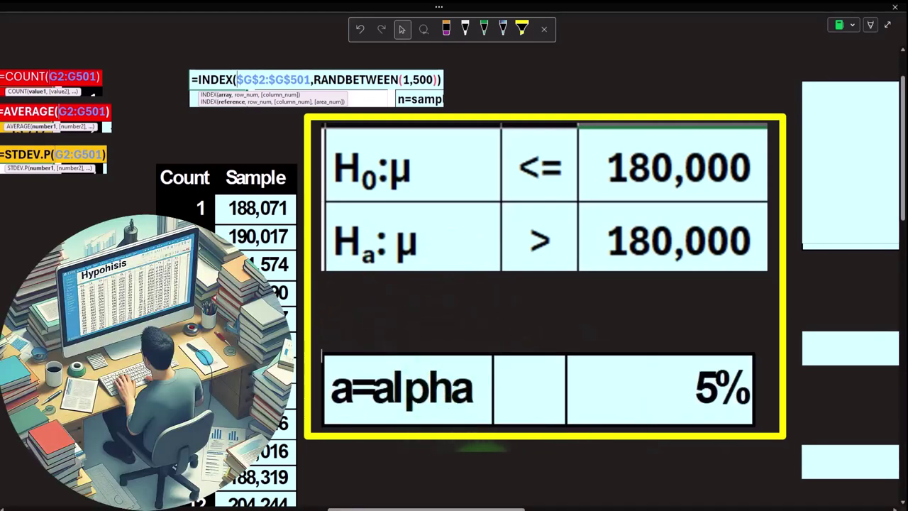
# Step: Check the rejection tail on the normal curve chart and shrink the sample statistics cover to expose the Xbar row
pyautogui.moveTo(476, 507); pyautogui.dragTo(887, 507)
pyautogui.click(679, 399)
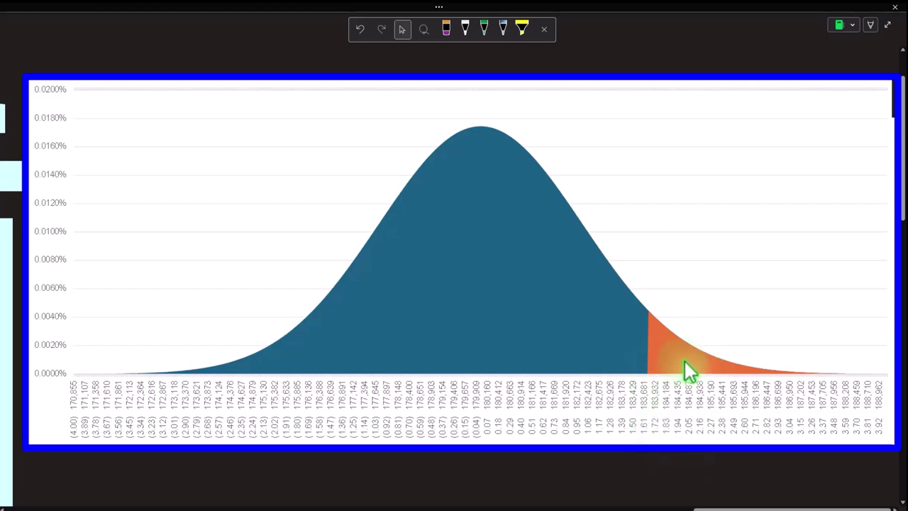
pyautogui.moveTo(709, 505); pyautogui.dragTo(459, 503)
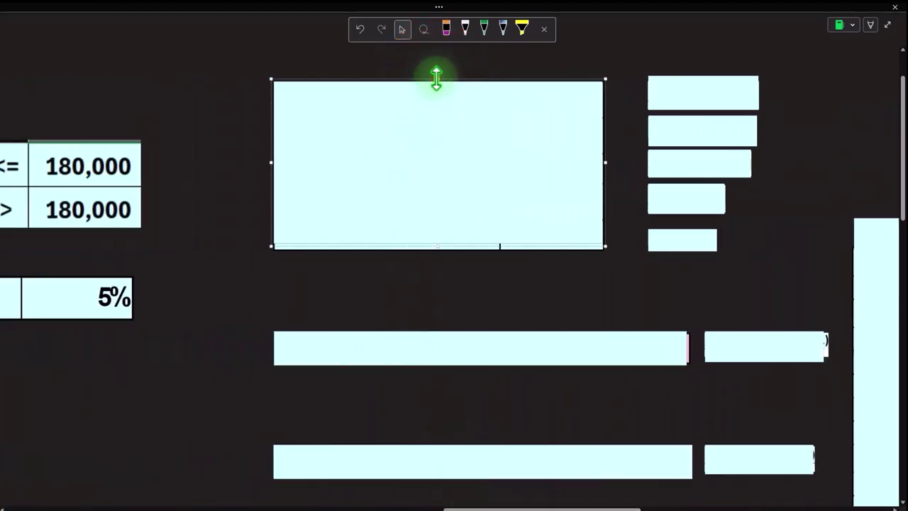
pyautogui.click(436, 110)
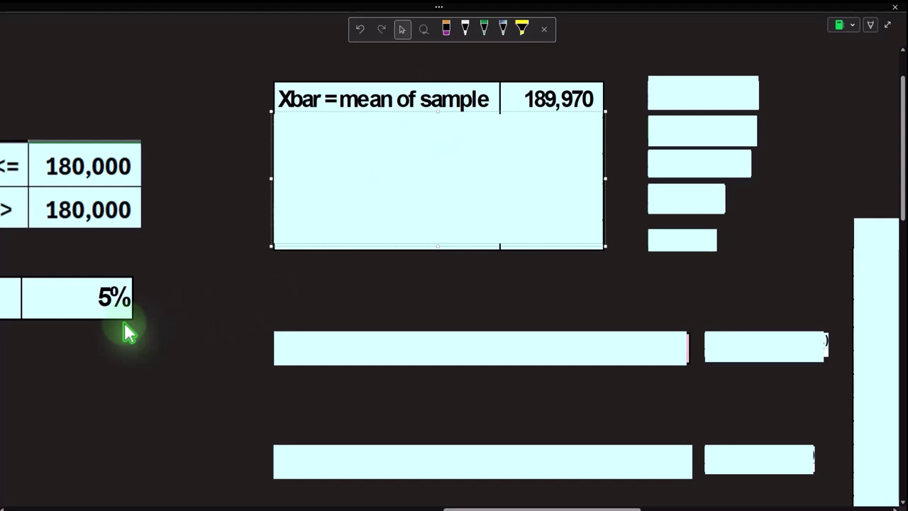
# Step: Revisit the normal curve chart and delete the blank cover over the AVERAGE formula picture beside the Xbar row
pyautogui.moveTo(533, 508); pyautogui.dragTo(790, 506)
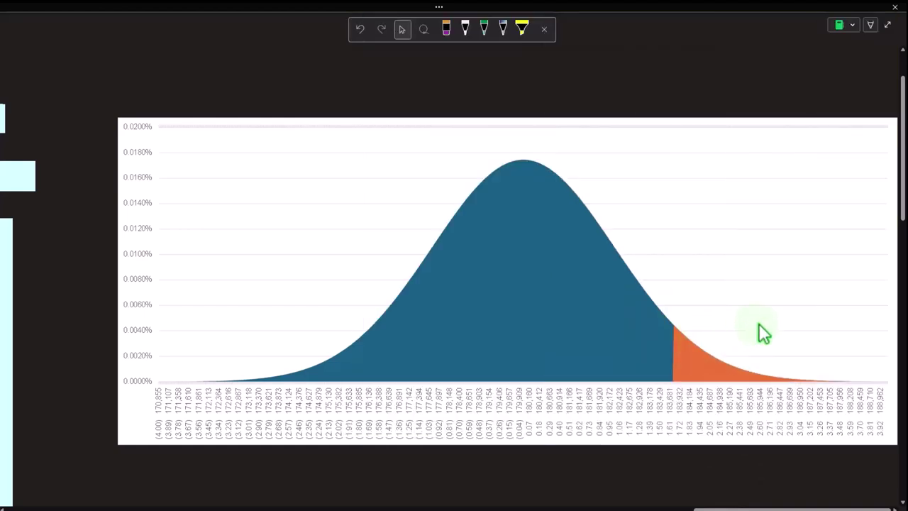
pyautogui.moveTo(768, 506); pyautogui.dragTo(527, 496)
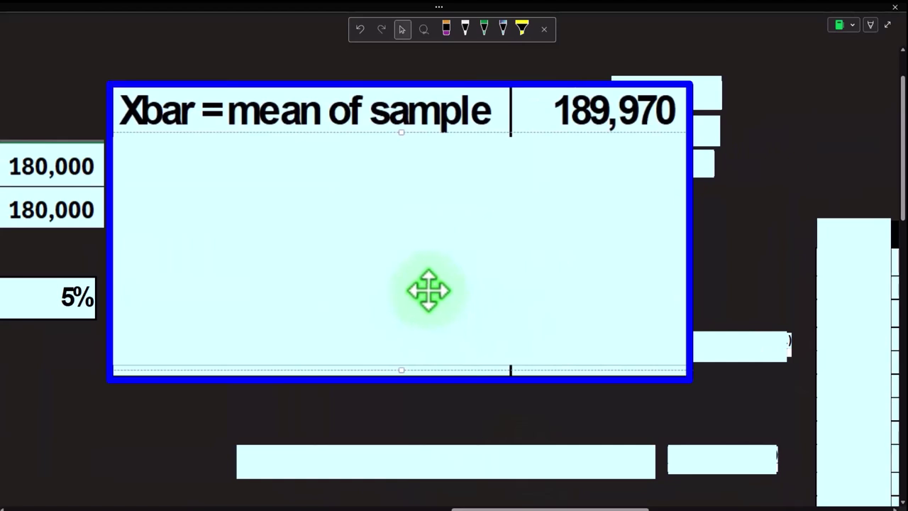
pyautogui.moveTo(517, 507); pyautogui.dragTo(539, 506)
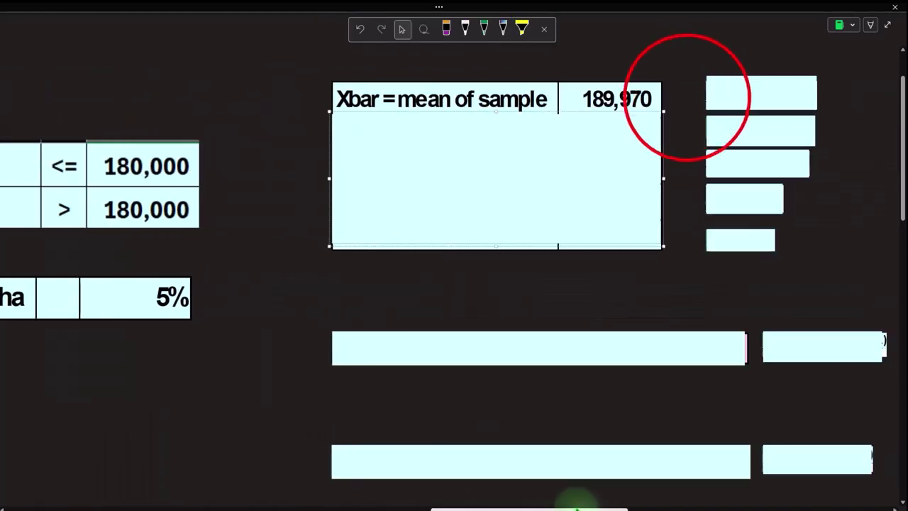
pyautogui.click(687, 97)
pyautogui.doubleClick(687, 98)
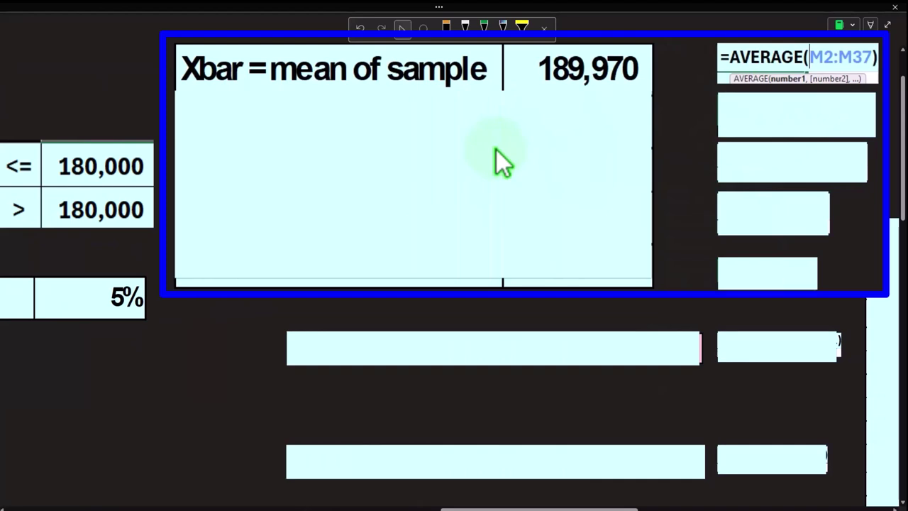
# Step: Shrink the sample statistics cover to expose the s=STDs row and delete the cover over its STDEV.S formula picture
pyautogui.moveTo(496, 505); pyautogui.dragTo(296, 497)
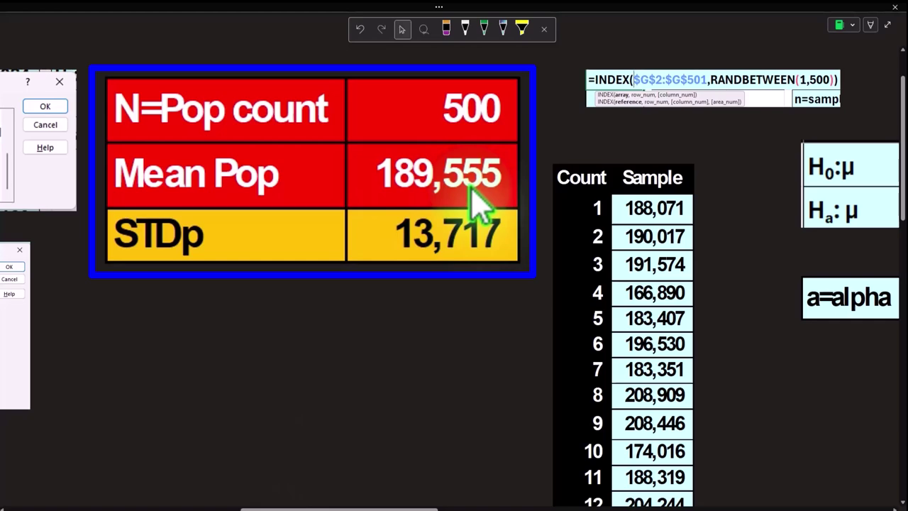
pyautogui.moveTo(395, 498); pyautogui.dragTo(553, 508)
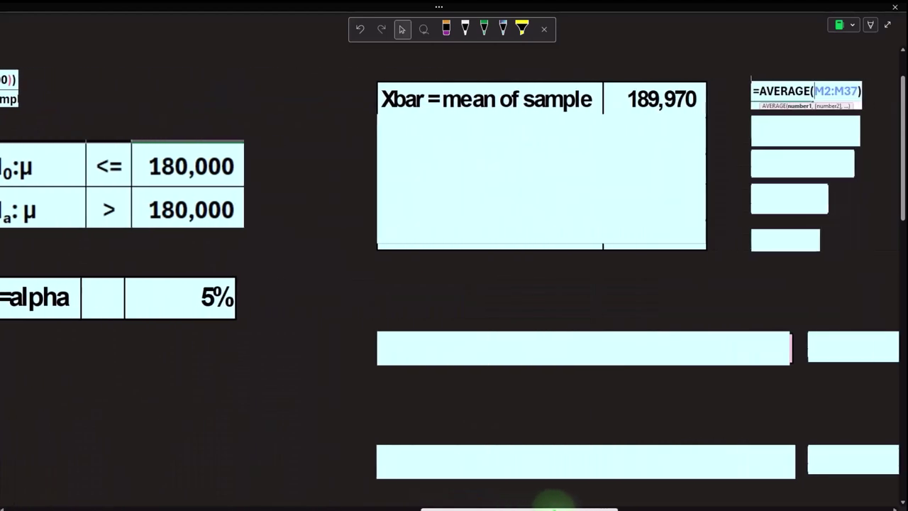
pyautogui.click(612, 141)
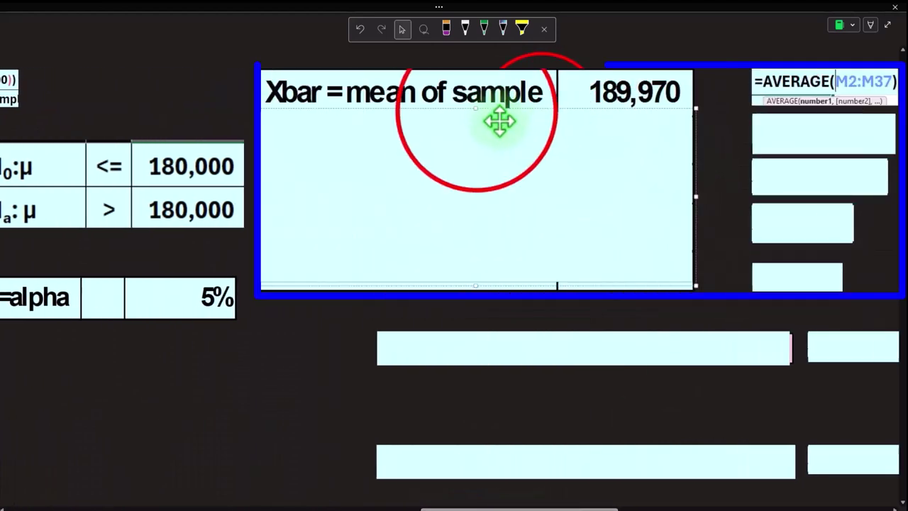
pyautogui.moveTo(475, 121); pyautogui.dragTo(476, 156)
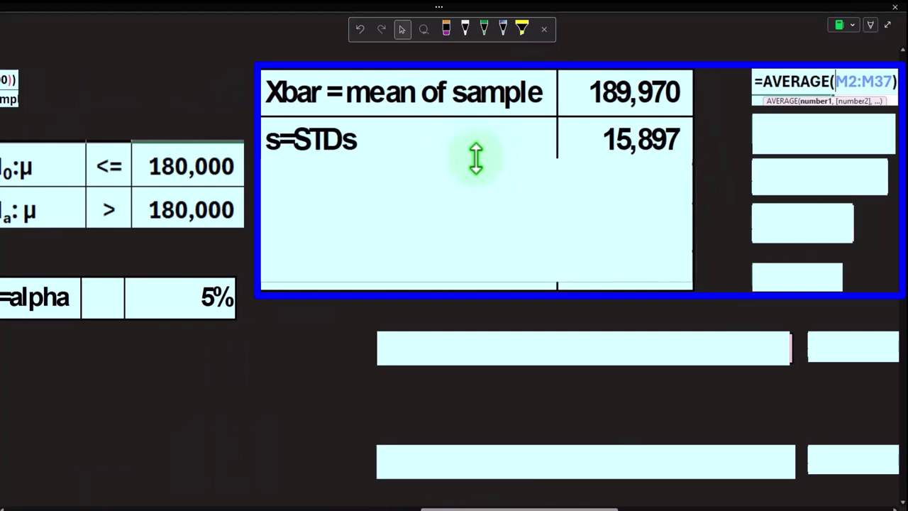
pyautogui.click(787, 128)
pyautogui.click(790, 136)
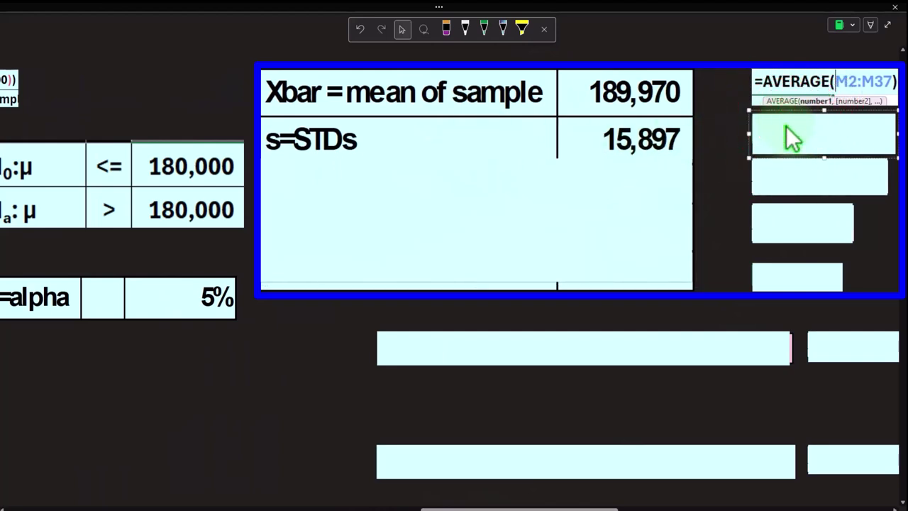
pyautogui.click(786, 125)
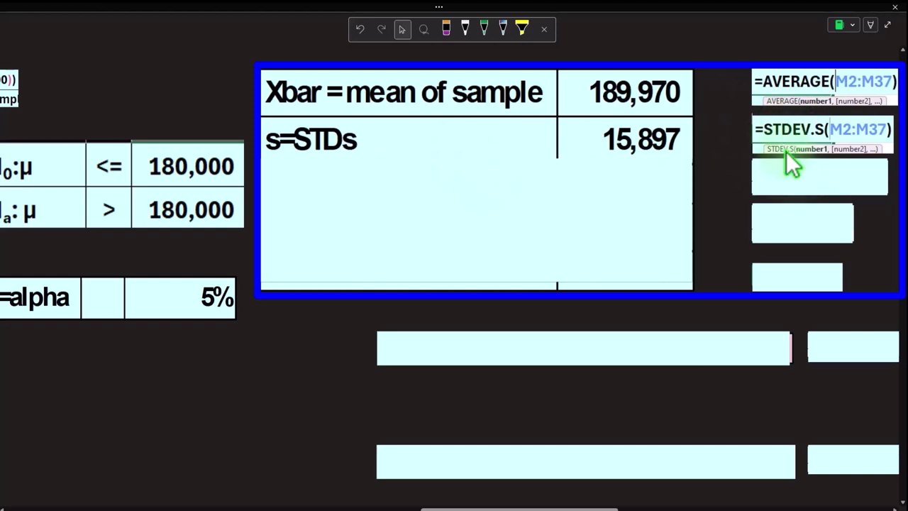
# Step: Shrink the sample statistics cover to expose the n=sample size row and delete the cover over the formula picture beside it
pyautogui.click(518, 492)
pyautogui.moveTo(518, 506); pyautogui.dragTo(430, 506)
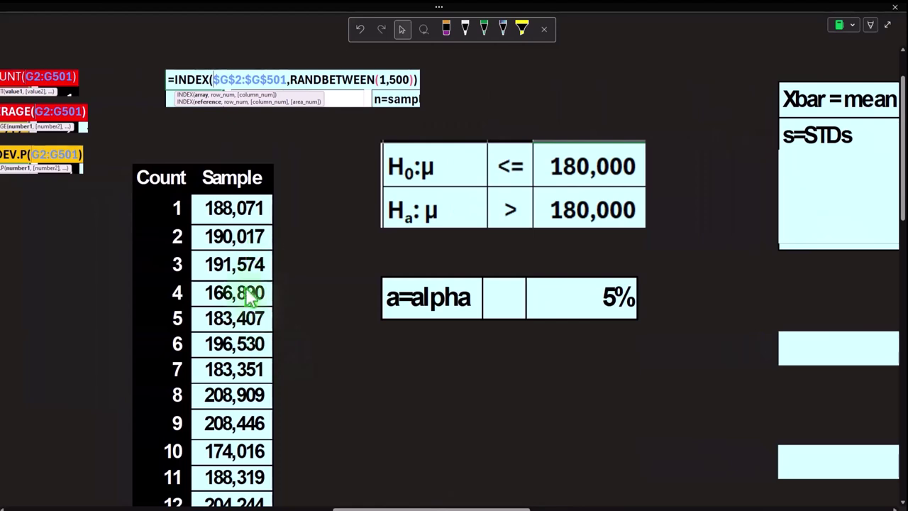
pyautogui.moveTo(387, 506); pyautogui.dragTo(325, 506)
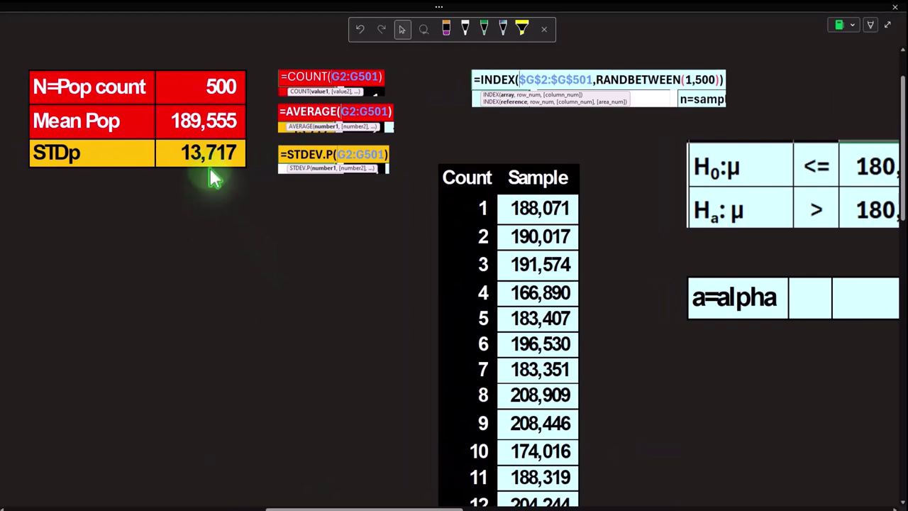
pyautogui.moveTo(440, 506); pyautogui.dragTo(629, 506)
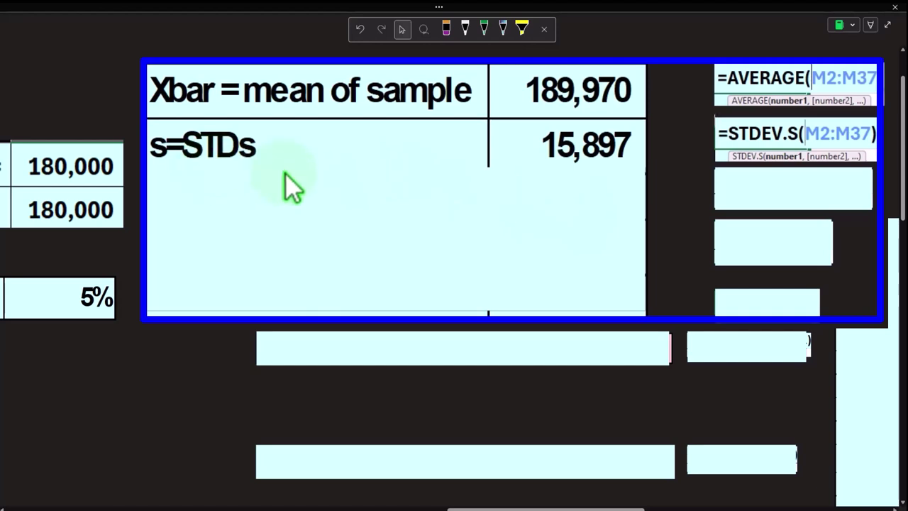
pyautogui.click(390, 151)
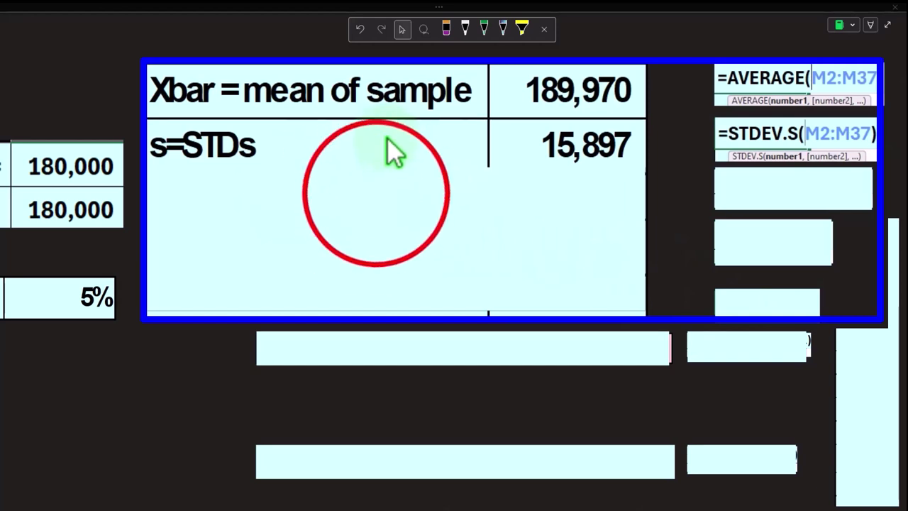
pyautogui.click(380, 165)
pyautogui.moveTo(391, 163); pyautogui.dragTo(388, 213)
pyautogui.click(809, 195)
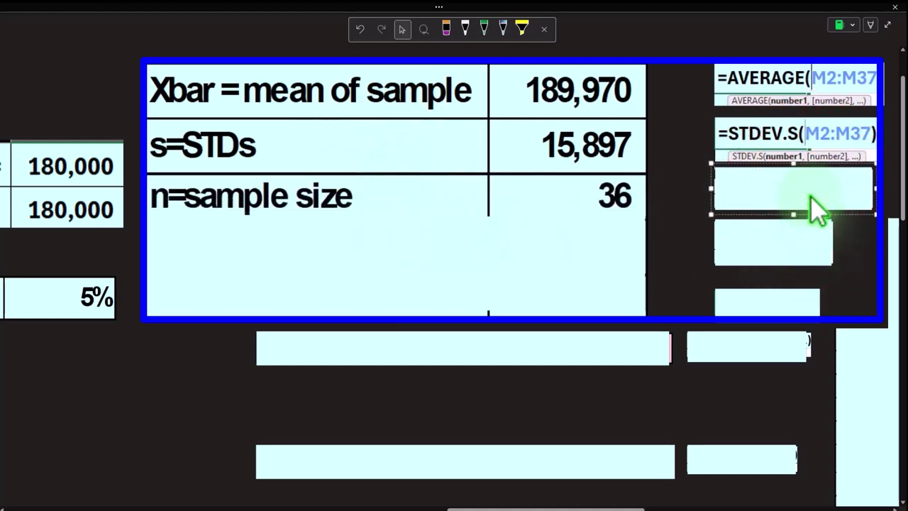
pyautogui.press('Delete')
# Step: Refer back to the sample data and shrink the sample statistics cover to expose the SE=Standard error row
pyautogui.moveTo(536, 505); pyautogui.dragTo(365, 505)
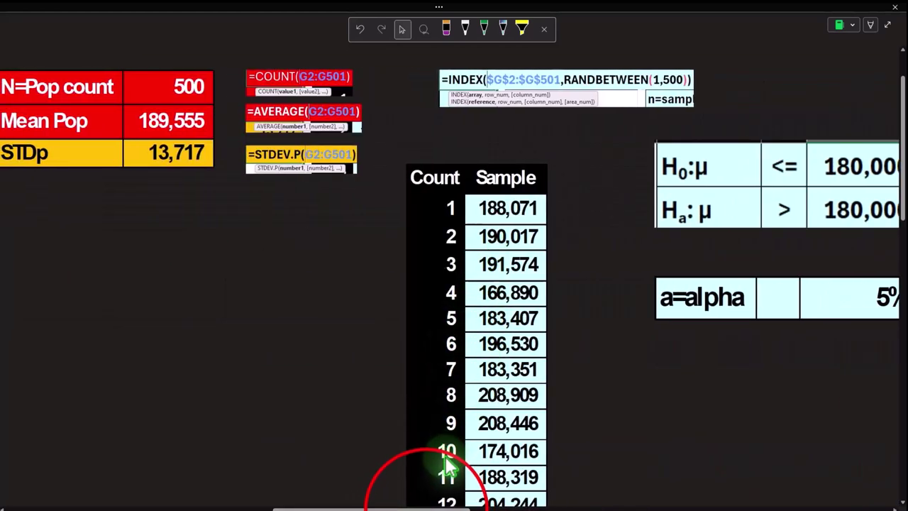
pyautogui.hscroll(10, 448, 461)
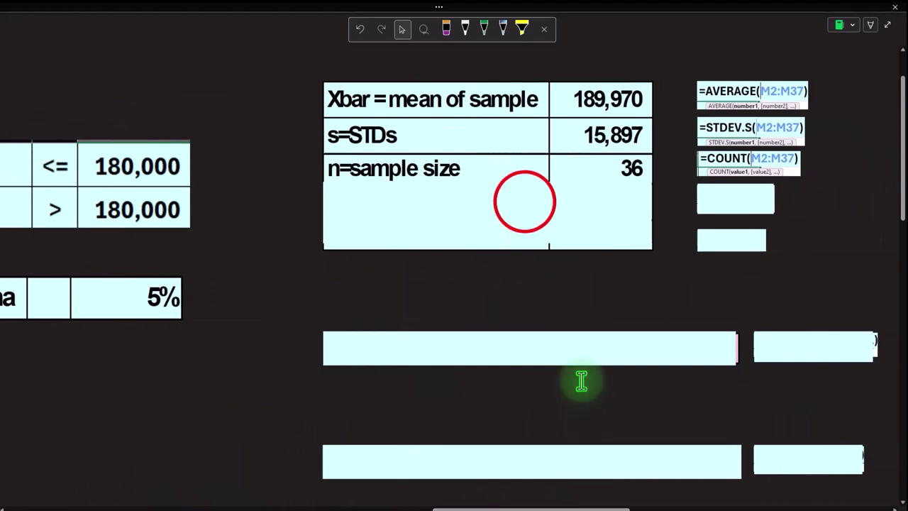
pyautogui.click(426, 213)
pyautogui.click(427, 263)
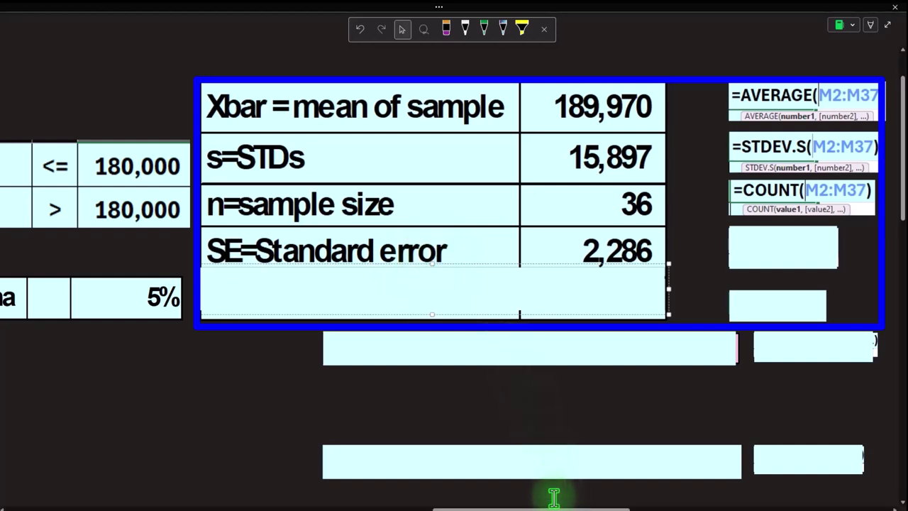
# Step: Review the Rand population data and the Count and Sample table that the standard error relates to
pyautogui.moveTo(555, 504); pyautogui.dragTo(294, 497)
pyautogui.scroll(-5, 223, 456)
pyautogui.click(192, 404)
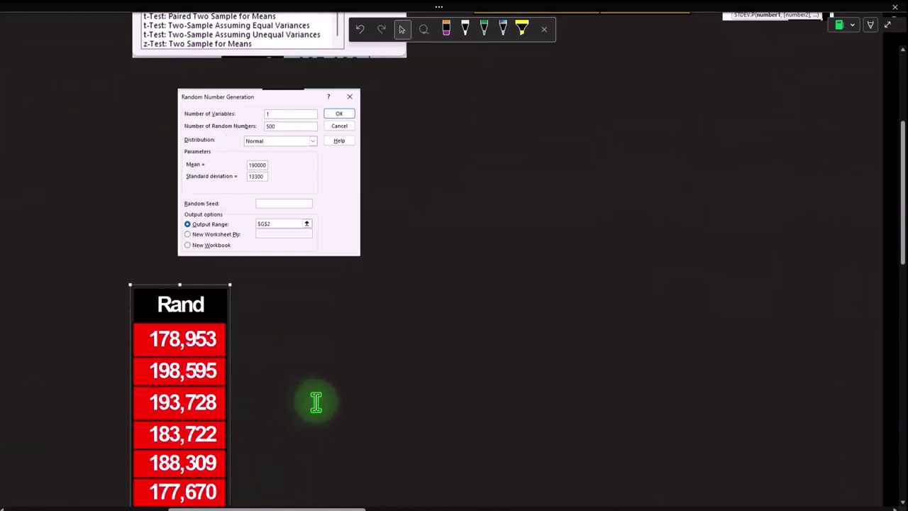
pyautogui.scroll(4, 316, 402)
pyautogui.moveTo(304, 506); pyautogui.dragTo(416, 507)
pyautogui.hscroll(2, 378, 365)
pyautogui.click(381, 374)
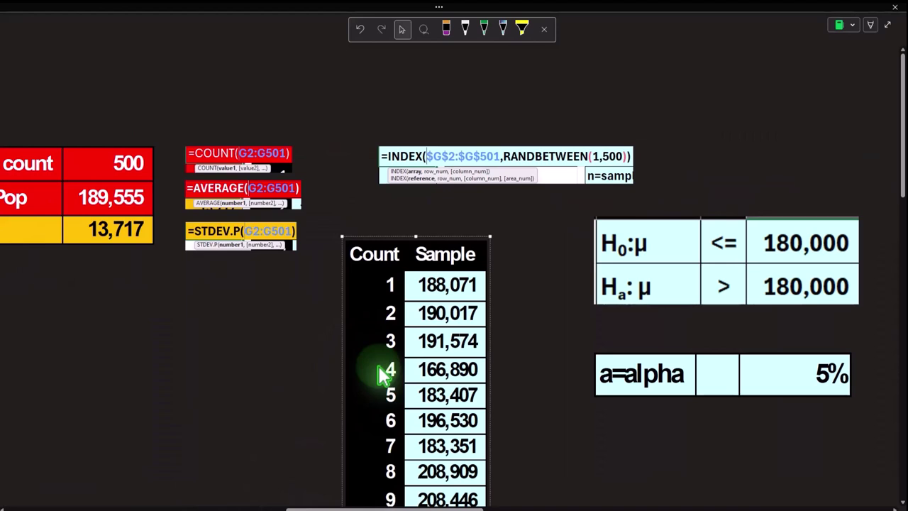
pyautogui.scroll(-3, 378, 369)
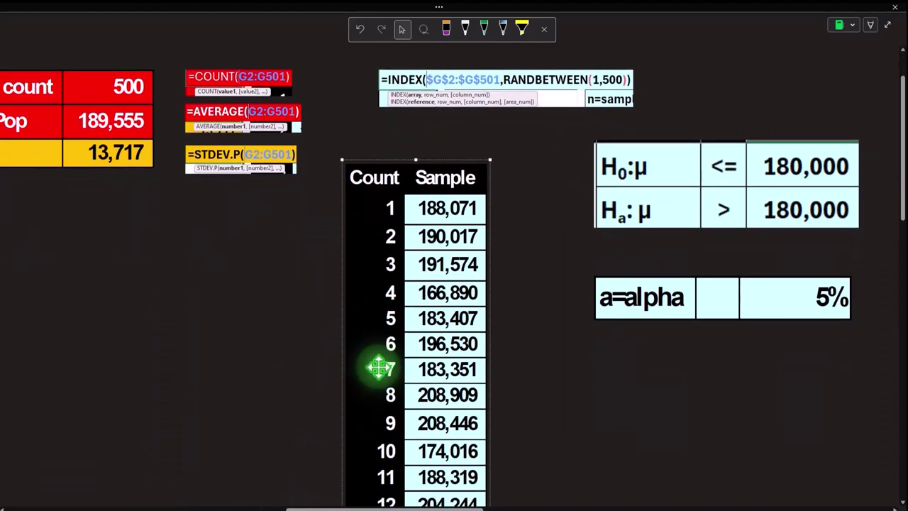
pyautogui.click(362, 308)
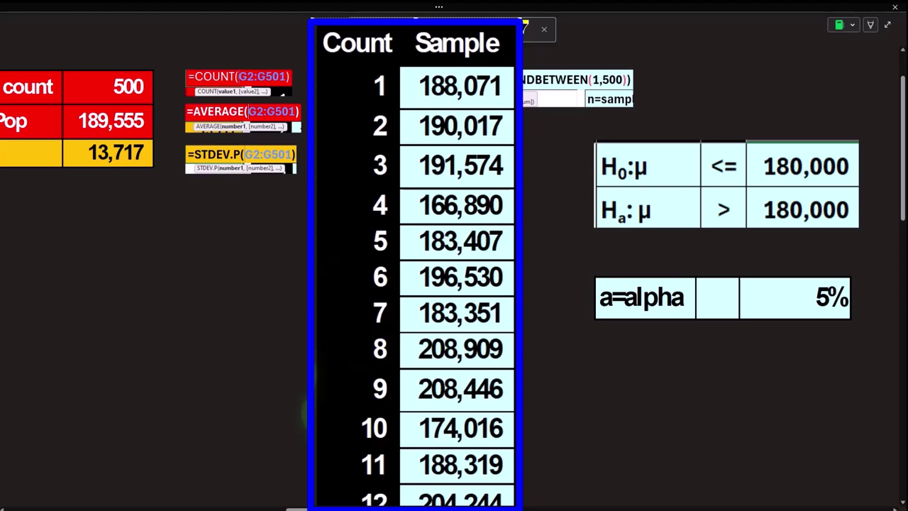
pyautogui.click(304, 413)
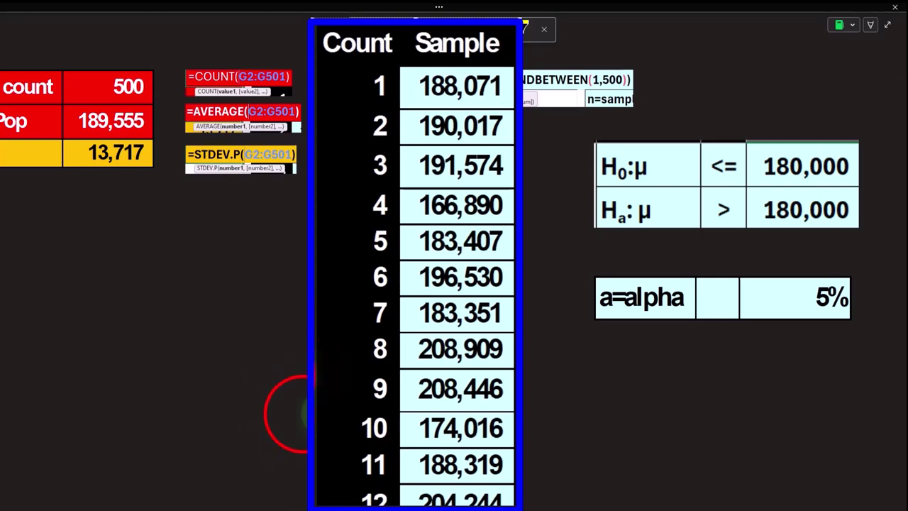
# Step: Delete the cover over the standard error formula picture and uncover the z=test statistic row
pyautogui.moveTo(348, 505); pyautogui.dragTo(473, 505)
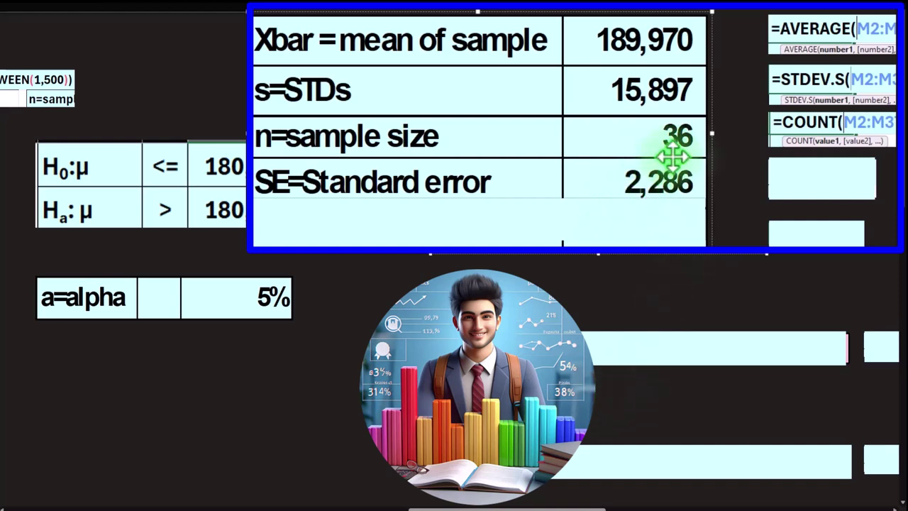
pyautogui.click(790, 182)
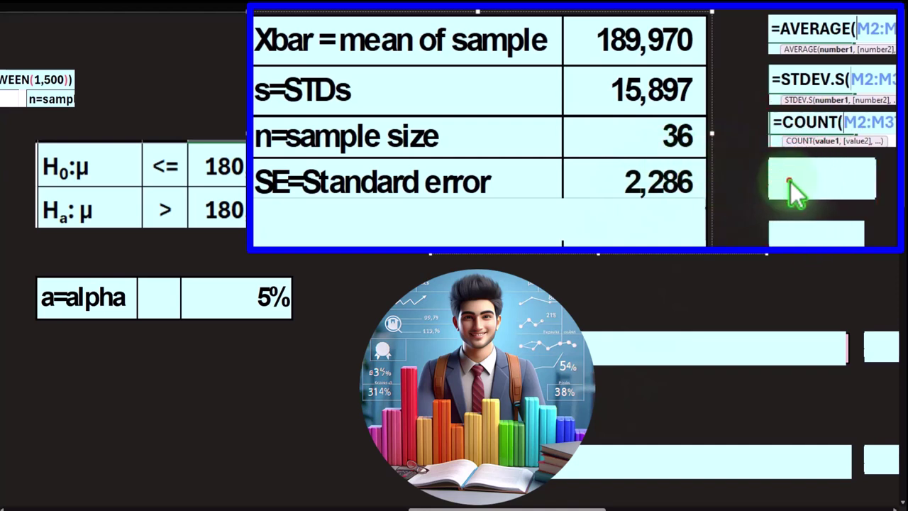
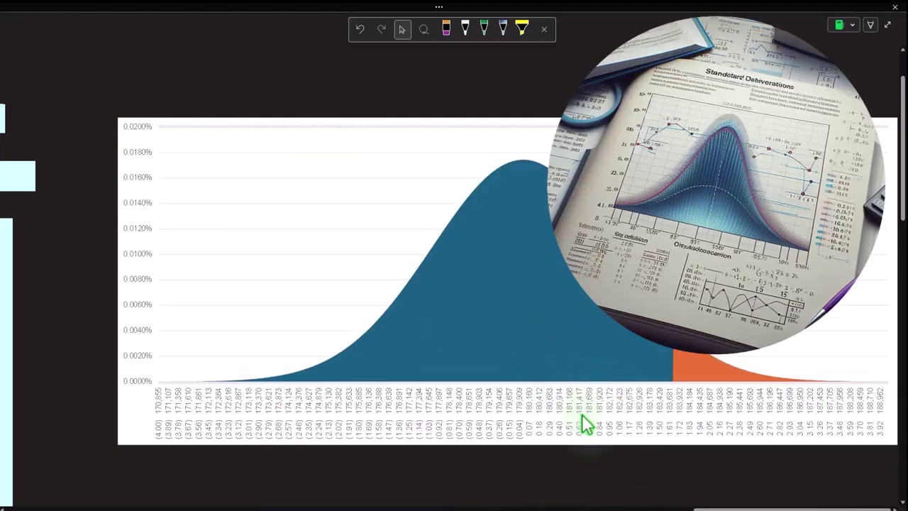
pyautogui.click(712, 507)
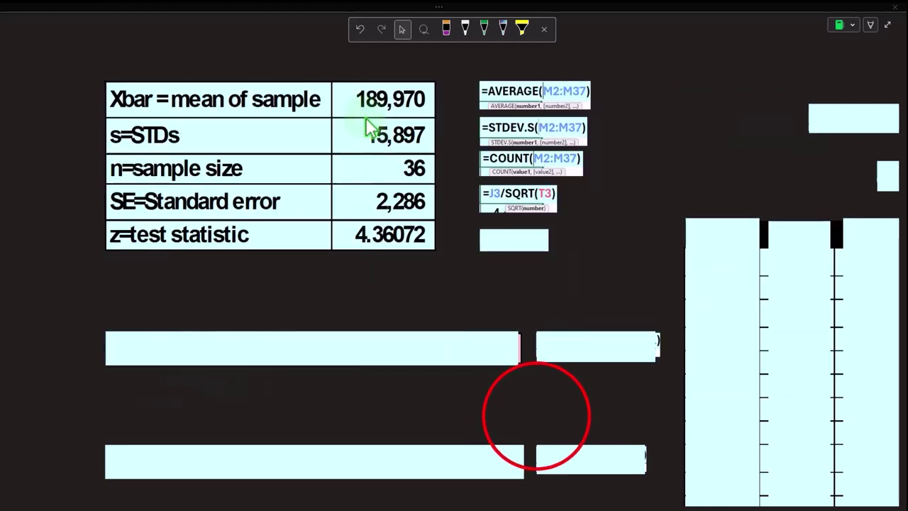
# Step: Open Calculator, switch it to the compact always-on-top view and place it below the sample statistics table
pyautogui.moveTo(587, 506); pyautogui.dragTo(500, 506)
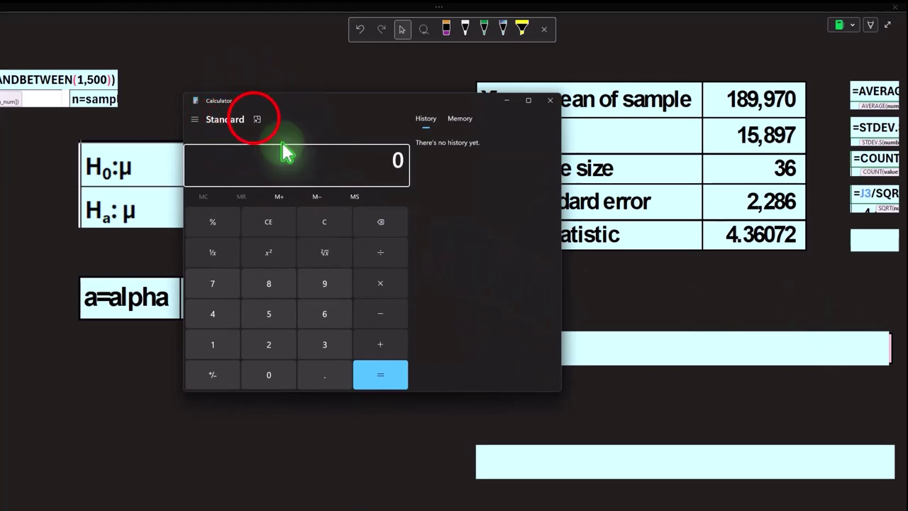
pyautogui.click(258, 120)
pyautogui.moveTo(786, 24); pyautogui.dragTo(607, 275)
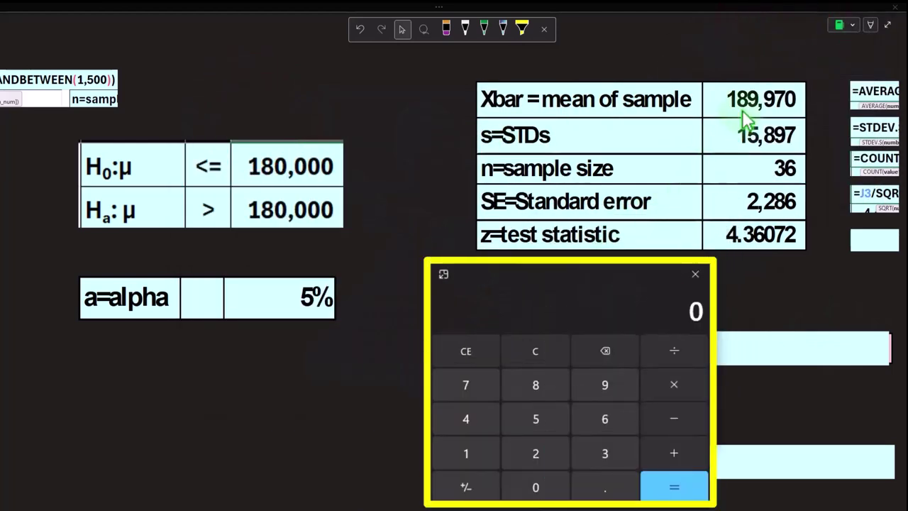
pyautogui.click(543, 351)
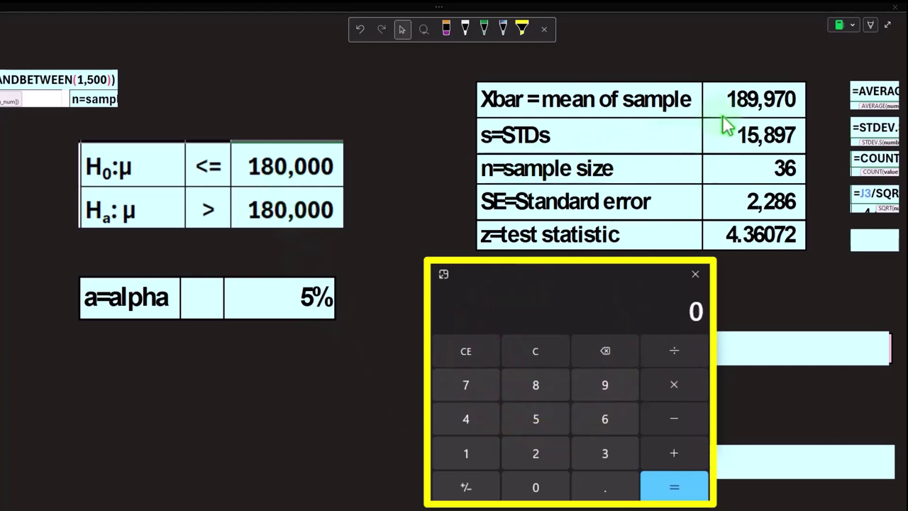
pyautogui.click(539, 333)
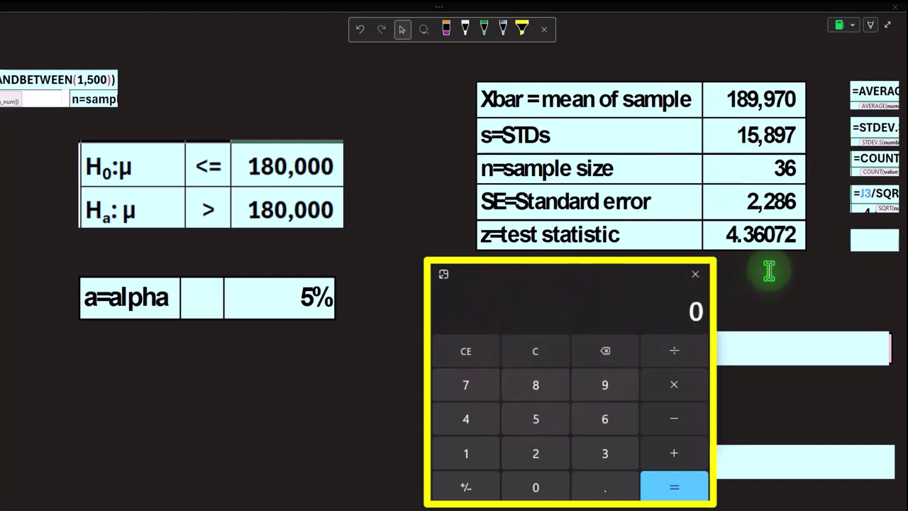
# Step: Calculate the z test statistic by subtracting 180,000 from 189,970 and dividing by 2,286, and close the calculator
pyautogui.write('189970')
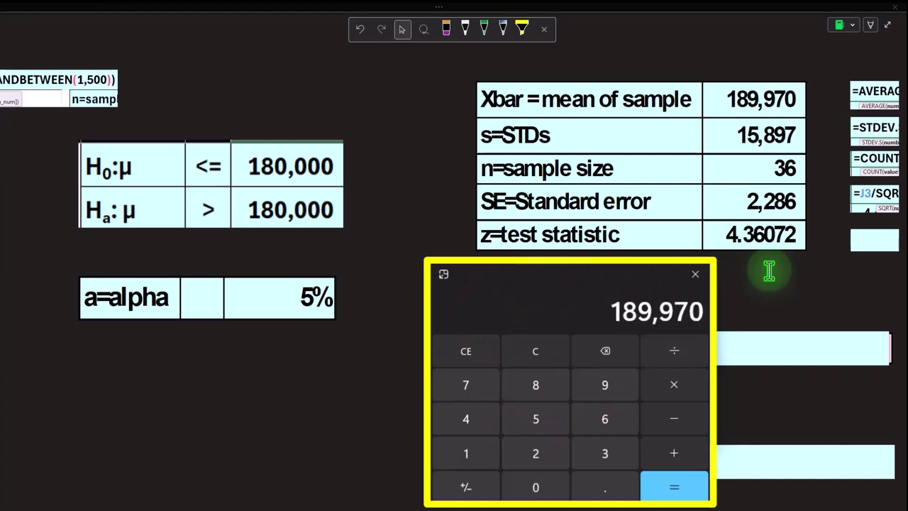
pyautogui.press('-')
pyautogui.write('180,')
pyautogui.write('000')
pyautogui.press('Return')
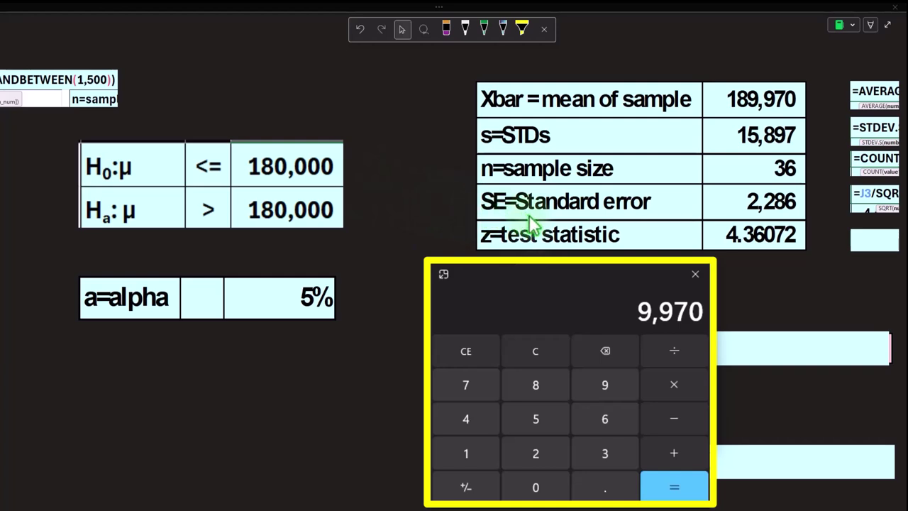
pyautogui.click(660, 350)
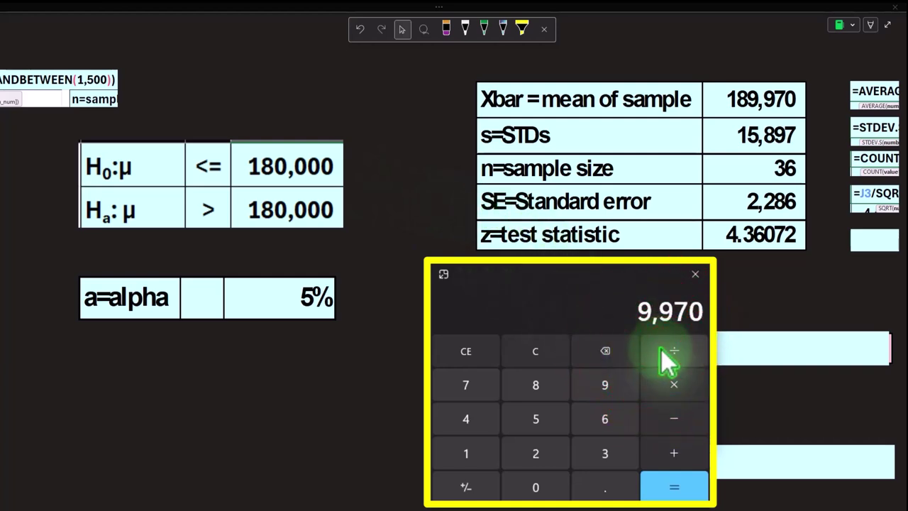
pyautogui.write('2286')
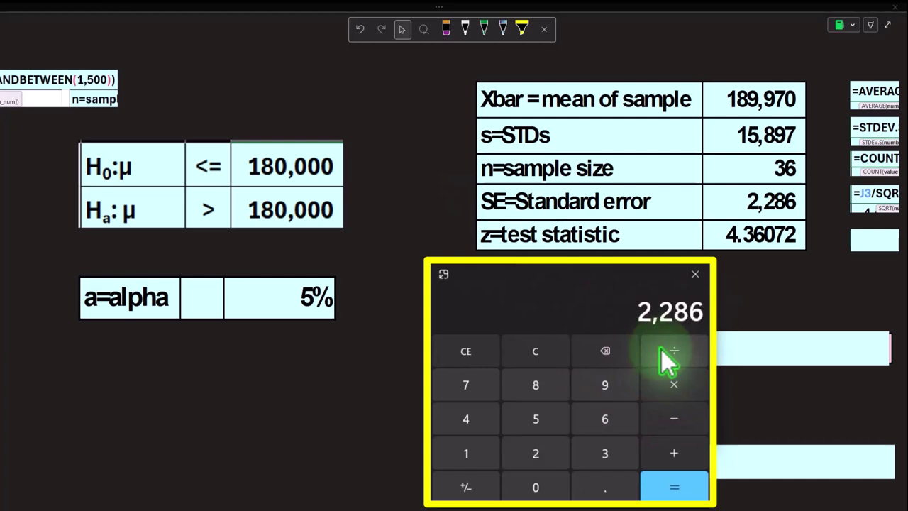
pyautogui.press('Return')
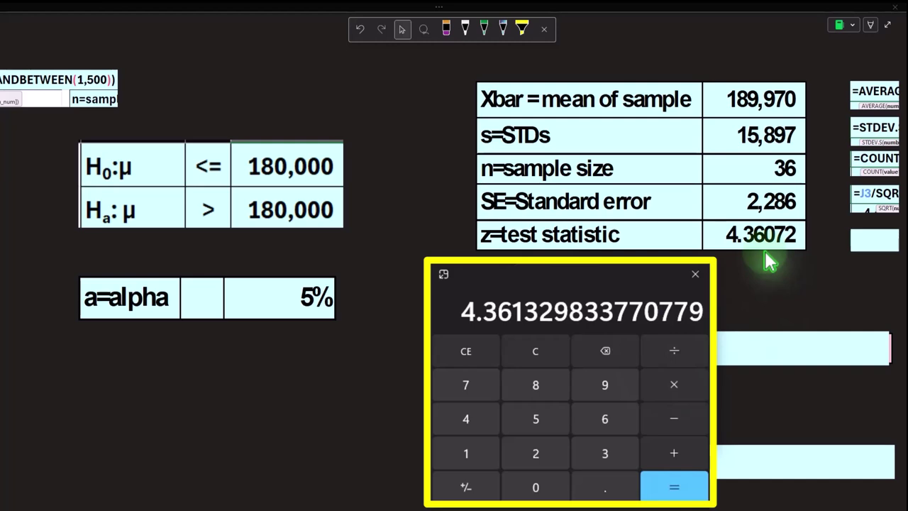
pyautogui.click(624, 273)
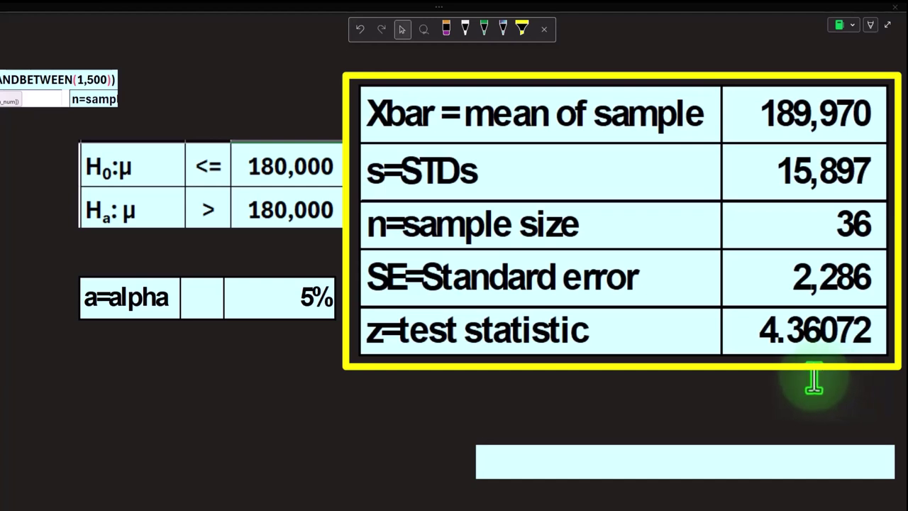
# Step: Delete the blank cover over the formula picture beside the z=test statistic row
pyautogui.click(429, 387)
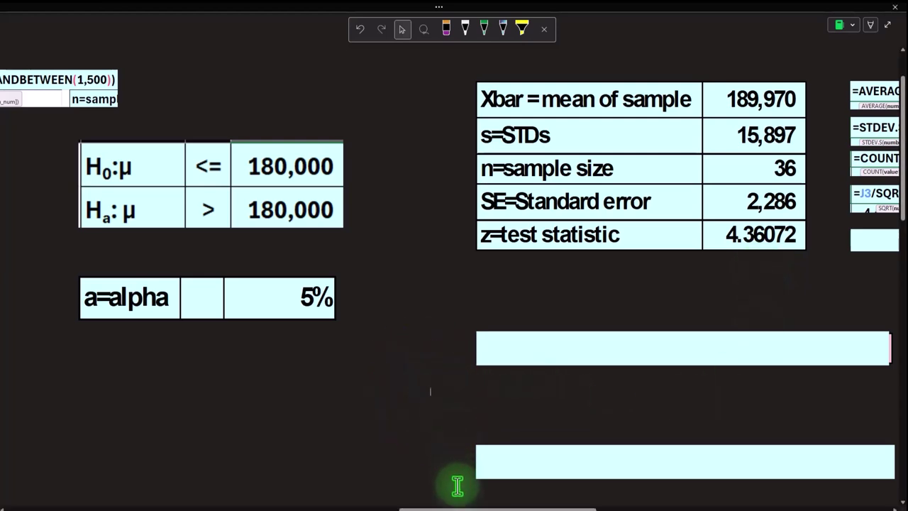
pyautogui.moveTo(462, 506); pyautogui.dragTo(481, 508)
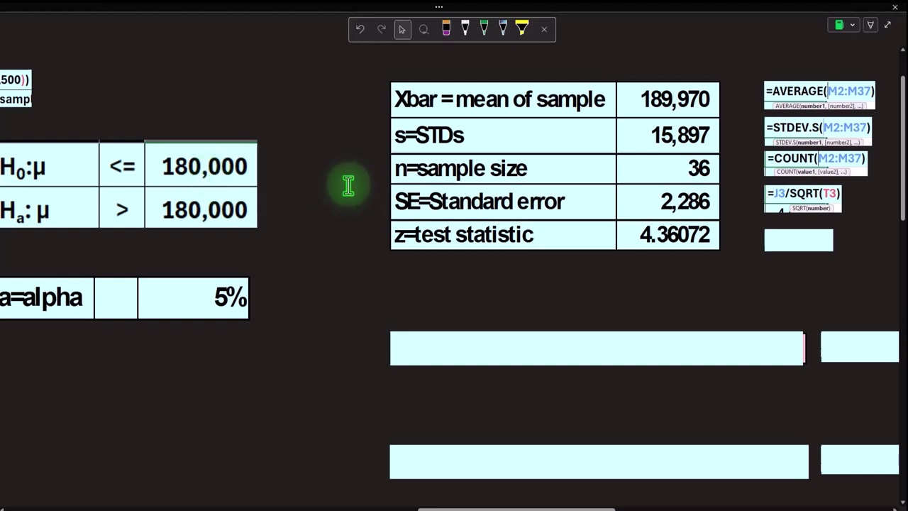
pyautogui.click(791, 248)
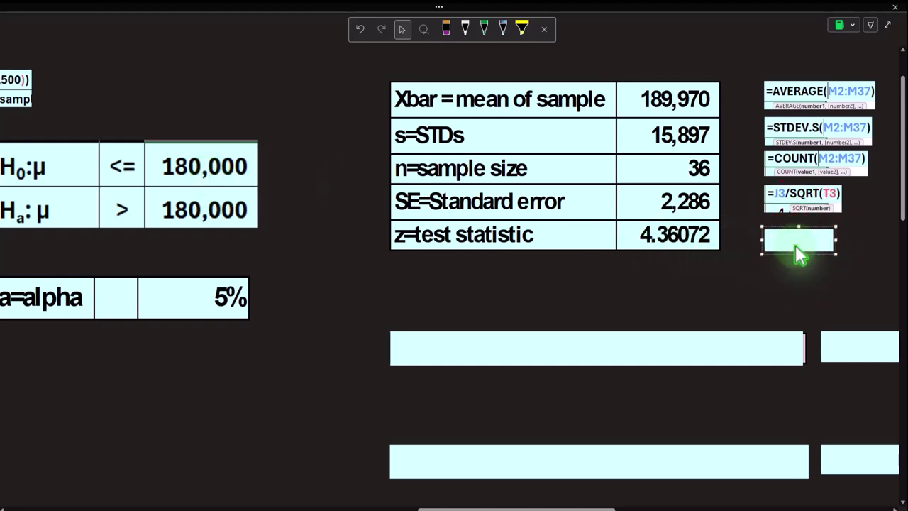
pyautogui.hotkey('ctrl', 'v')
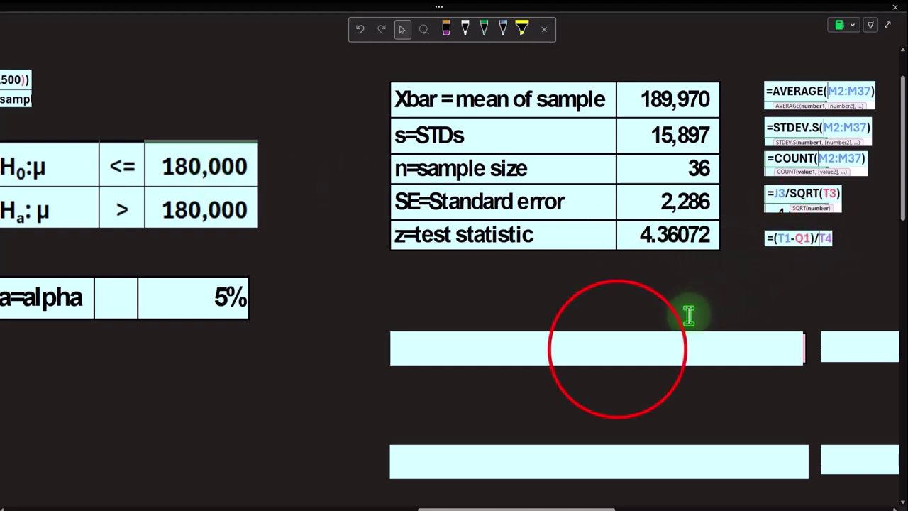
# Step: Delete the cover over the P-value row and the cover over its NORM.S.DIST formula picture
pyautogui.click(617, 356)
pyautogui.hotkey('ctrl', 'v')
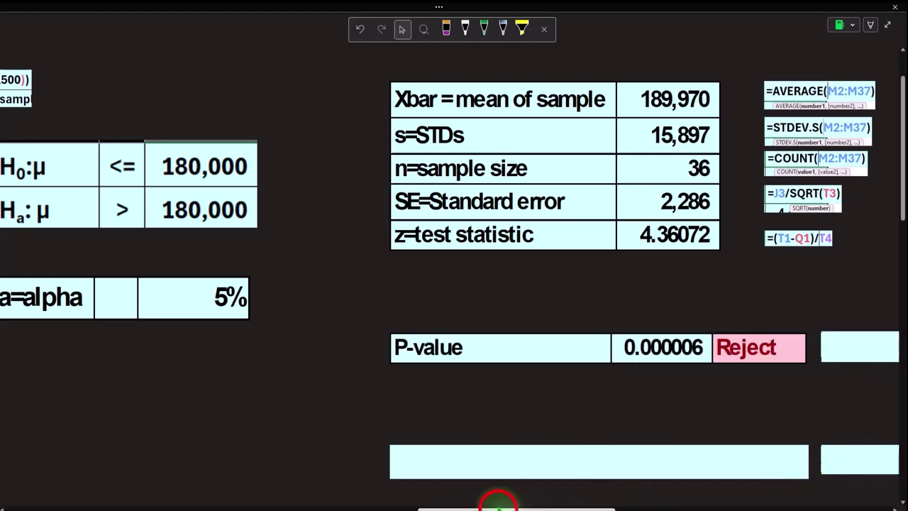
pyautogui.hscroll(3, 497, 500)
pyautogui.click(656, 345)
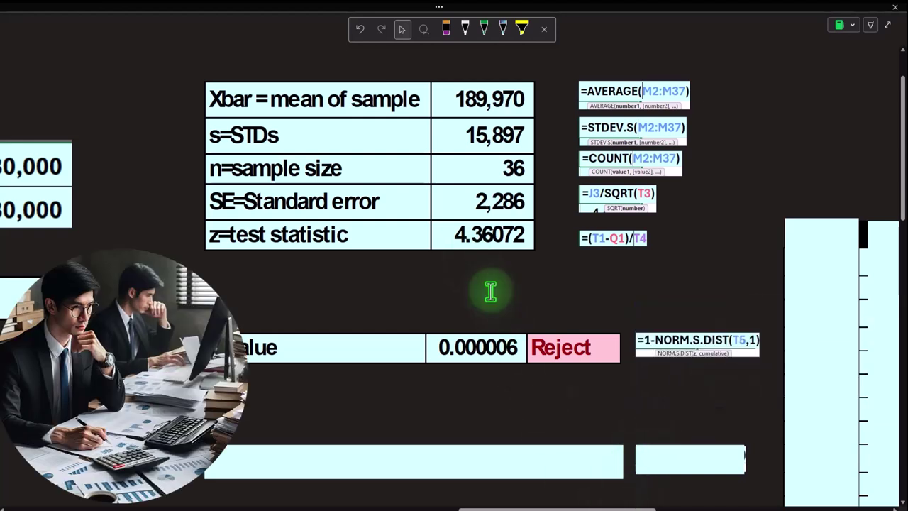
# Step: Compare the P-value row with the alpha level and the rejection tail on the normal curve chart
pyautogui.moveTo(568, 507); pyautogui.dragTo(813, 507)
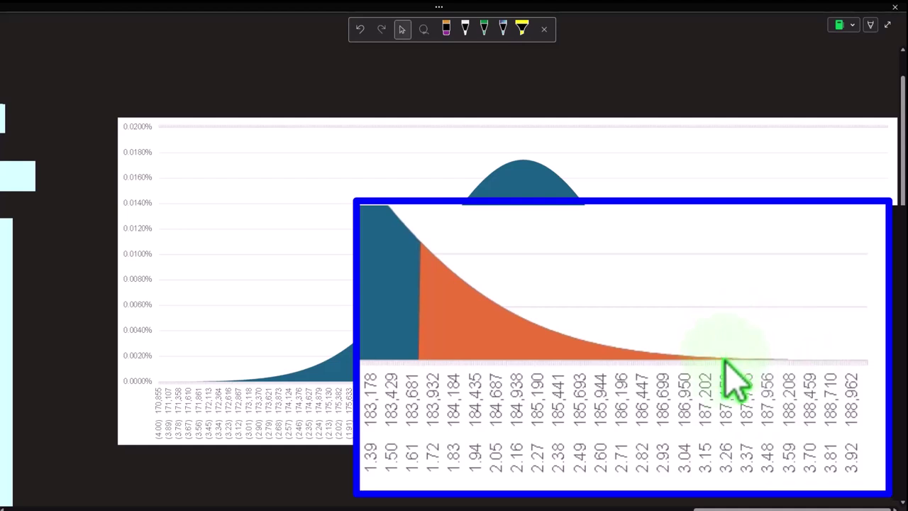
pyautogui.press('Right')
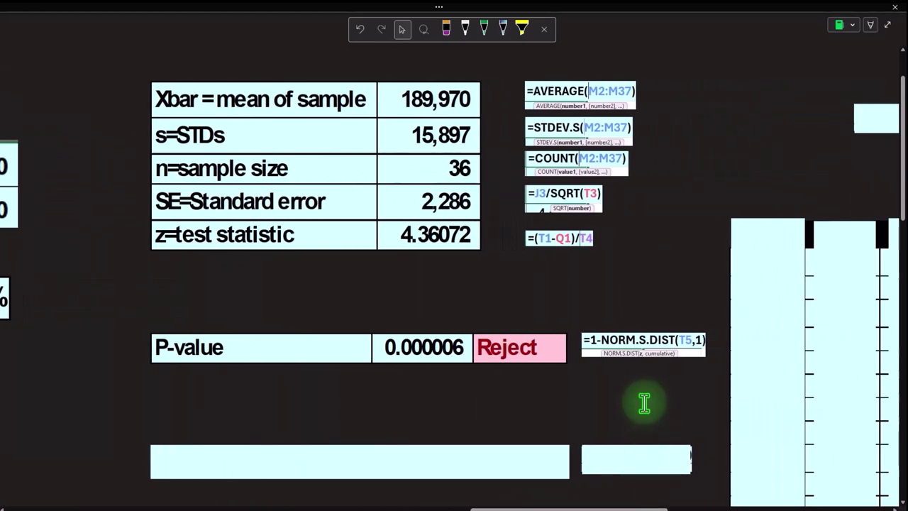
pyautogui.press('Right')
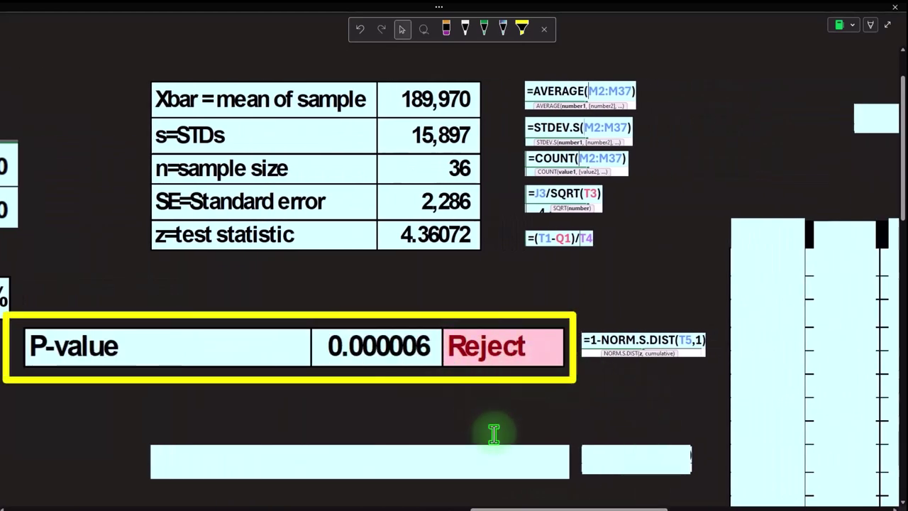
pyautogui.click(523, 492)
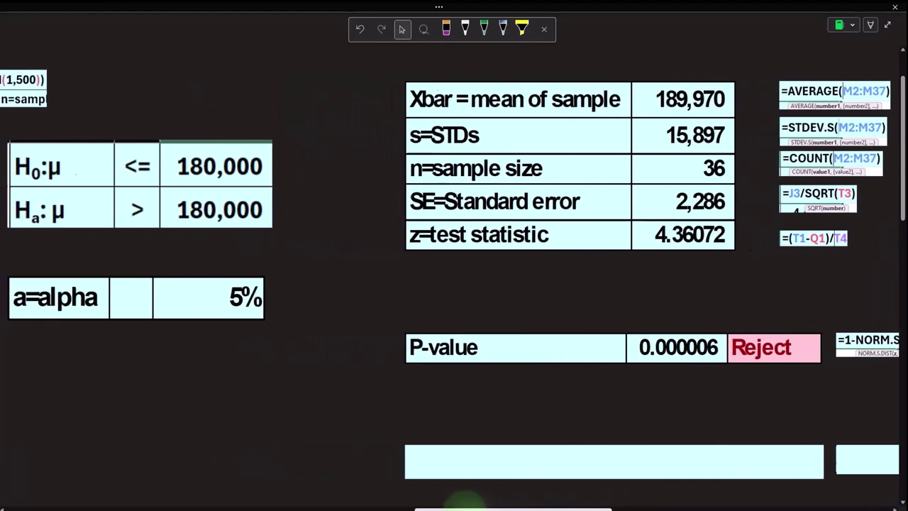
pyautogui.press('Right')
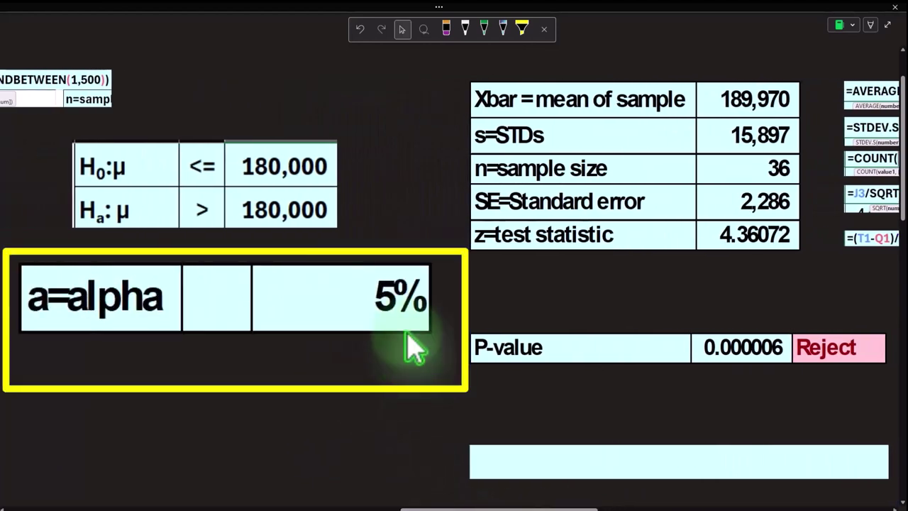
pyautogui.click(443, 478)
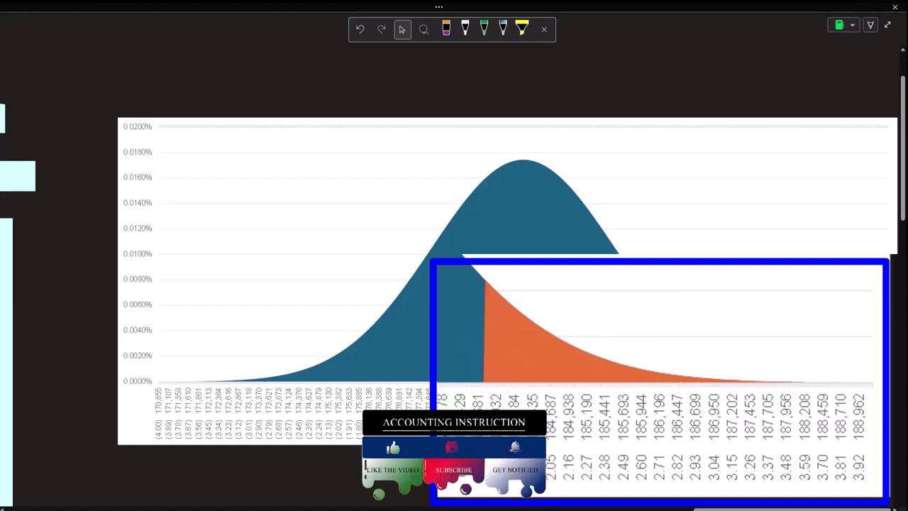
pyautogui.moveTo(787, 508); pyautogui.dragTo(572, 506)
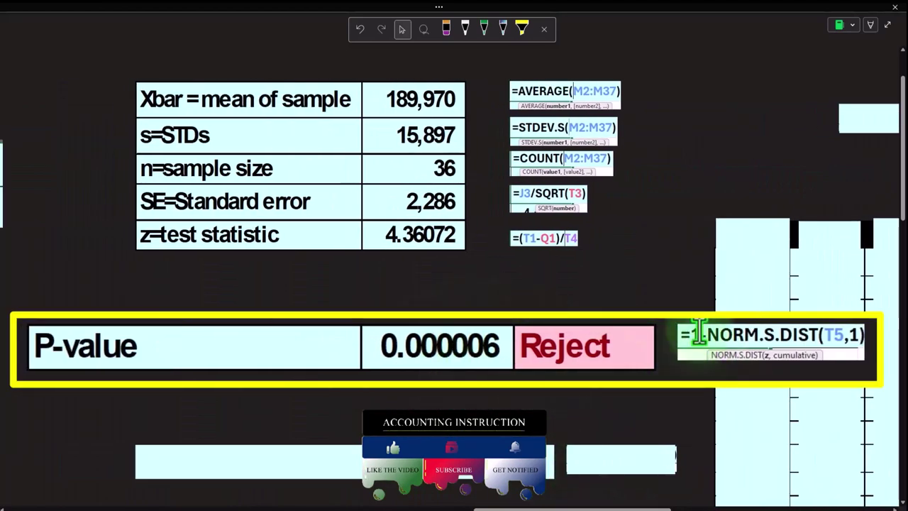
# Step: Delete the cover over the Critical value row and the cover over its NORM.S.INV formula picture
pyautogui.scroll(-1, 582, 334)
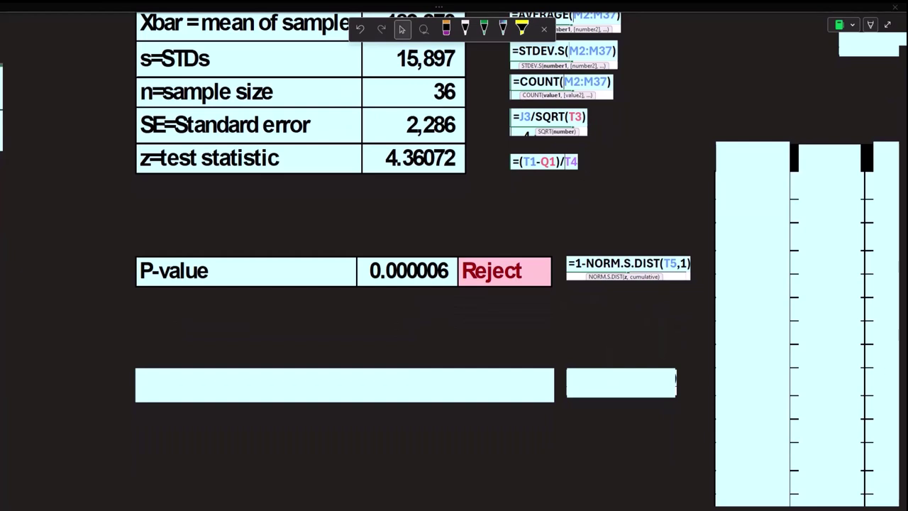
pyautogui.click(399, 385)
pyautogui.press('Delete')
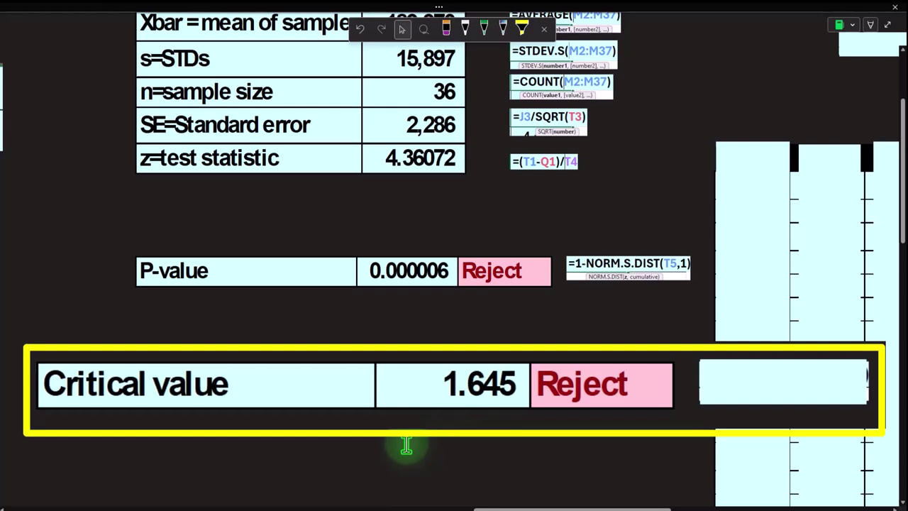
pyautogui.click(799, 400)
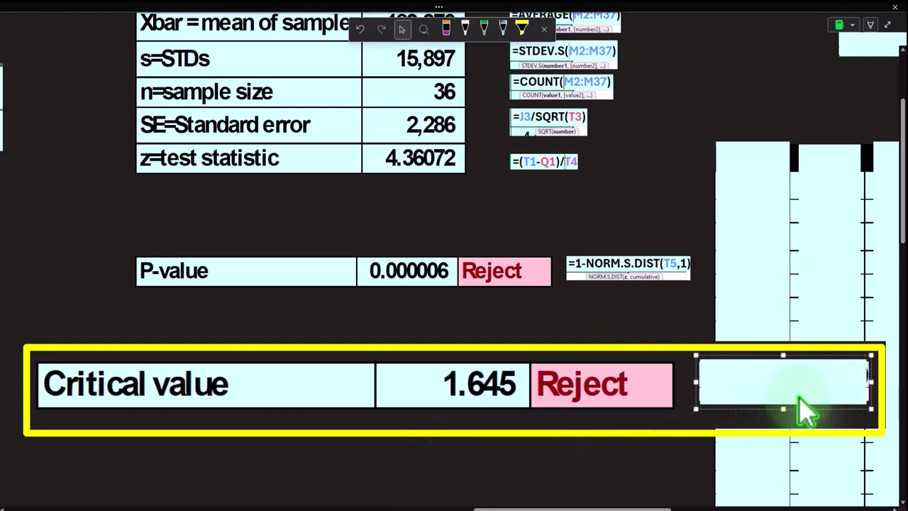
pyautogui.press('Delete')
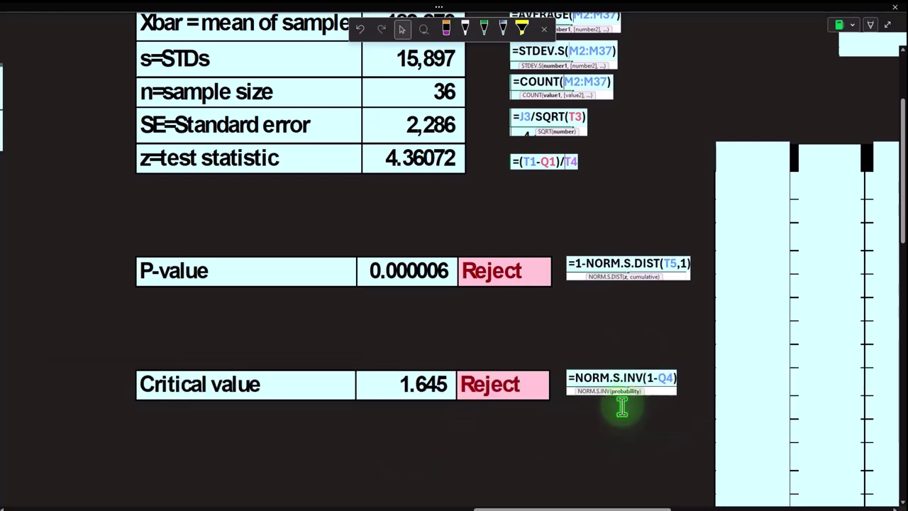
# Step: Compare the critical value and z test statistic with the alpha level, the hypotheses and the rejection tail on the normal curve chart
pyautogui.moveTo(563, 509); pyautogui.dragTo(504, 508)
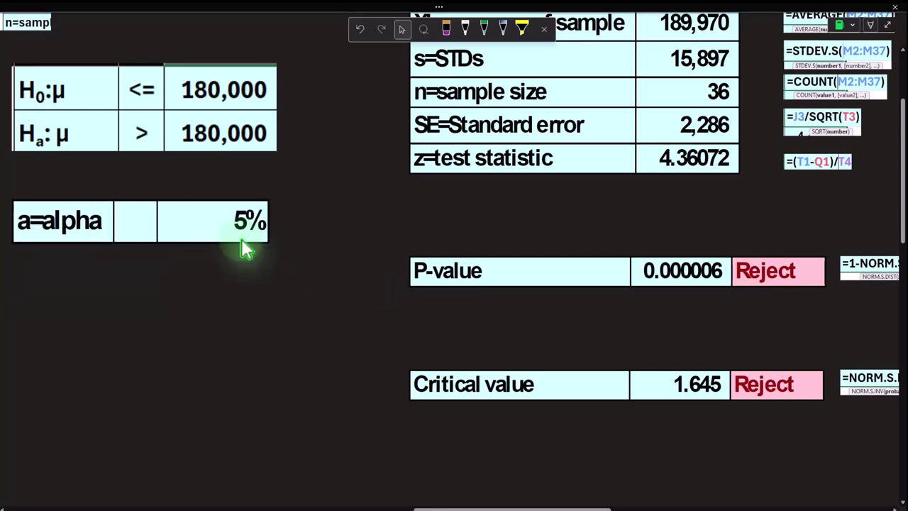
pyautogui.moveTo(531, 500); pyautogui.dragTo(582, 500)
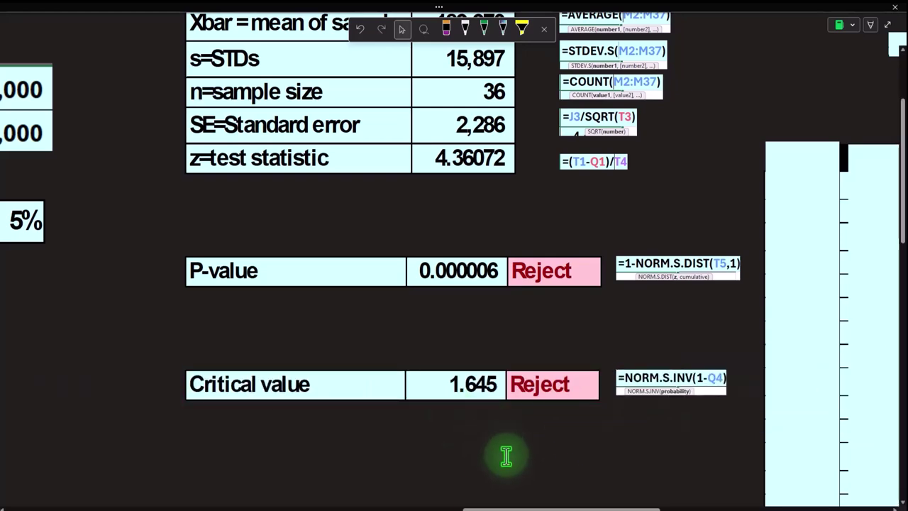
pyautogui.click(525, 506)
pyautogui.moveTo(525, 506); pyautogui.dragTo(762, 500)
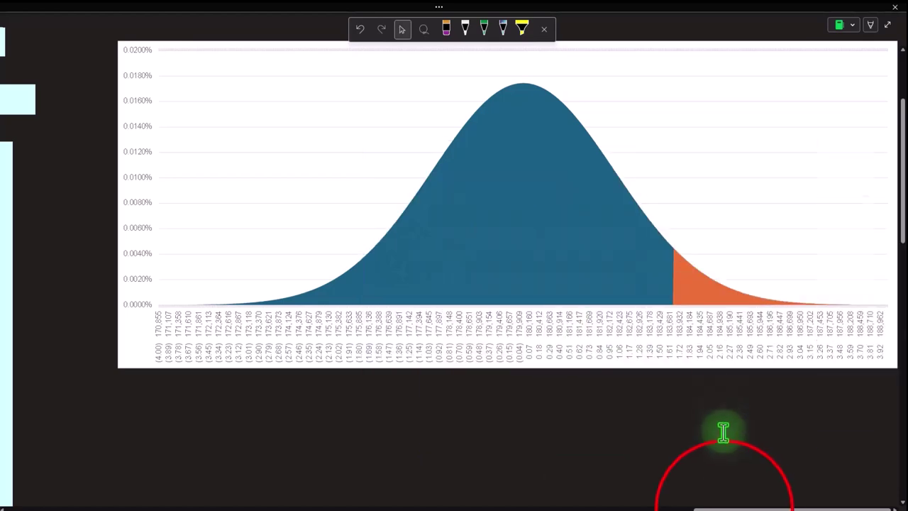
pyautogui.moveTo(723, 506); pyautogui.dragTo(508, 506)
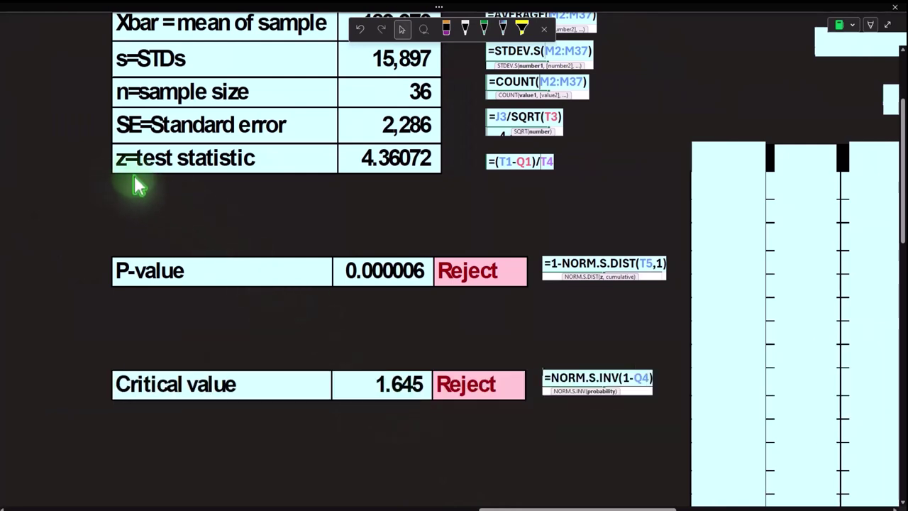
pyautogui.scroll(3, 140, 186)
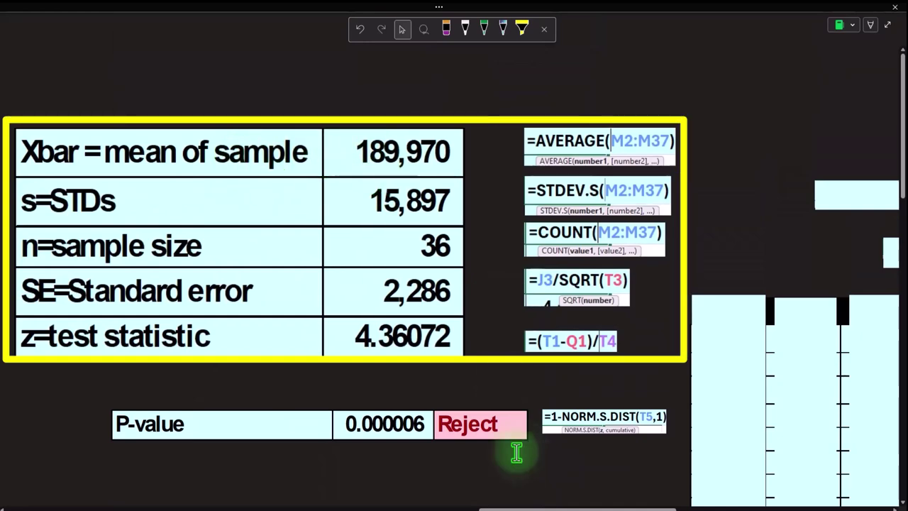
pyautogui.moveTo(529, 505); pyautogui.dragTo(456, 503)
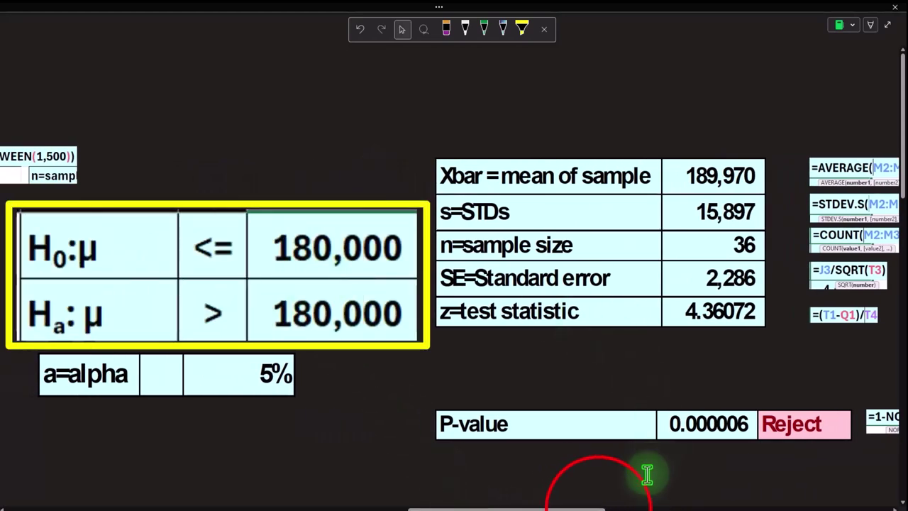
pyautogui.moveTo(598, 505); pyautogui.dragTo(653, 505)
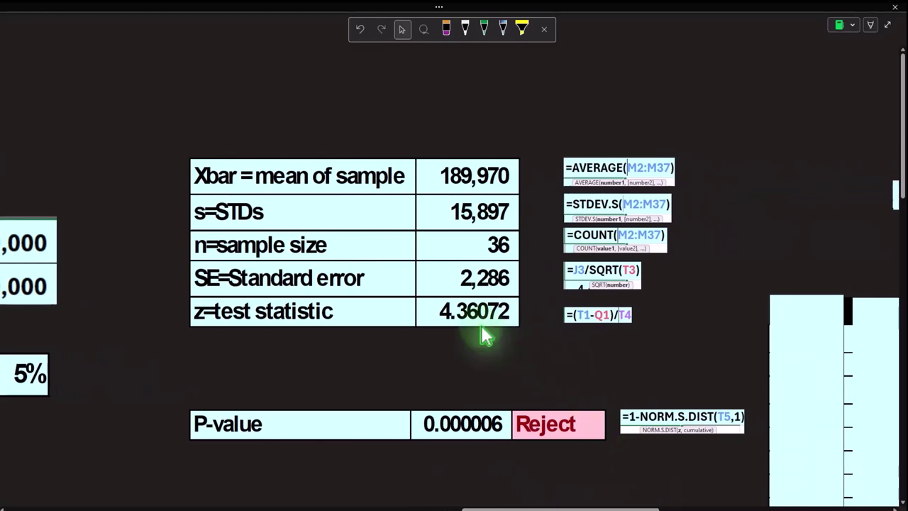
pyautogui.scroll(-4, 485, 340)
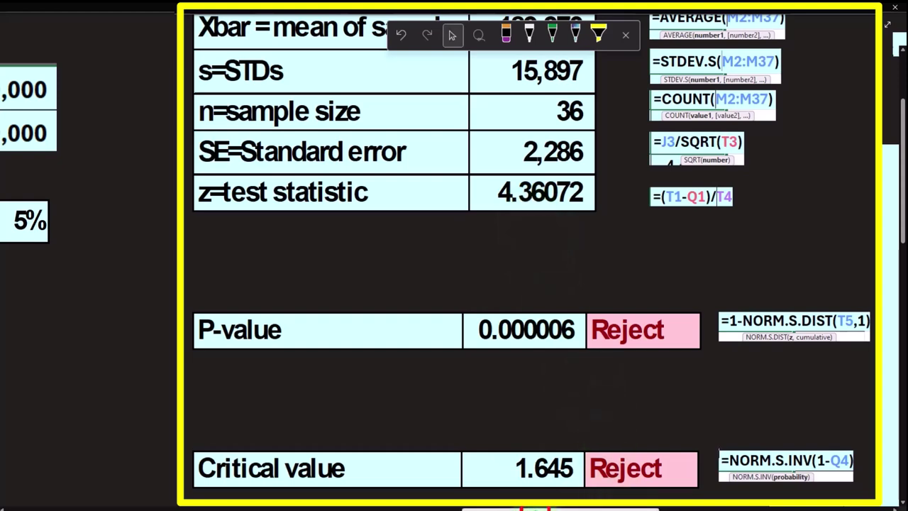
# Step: Delete the blank covers over the Z and X columns of the distribution table
pyautogui.hscroll(10, 454, 283)
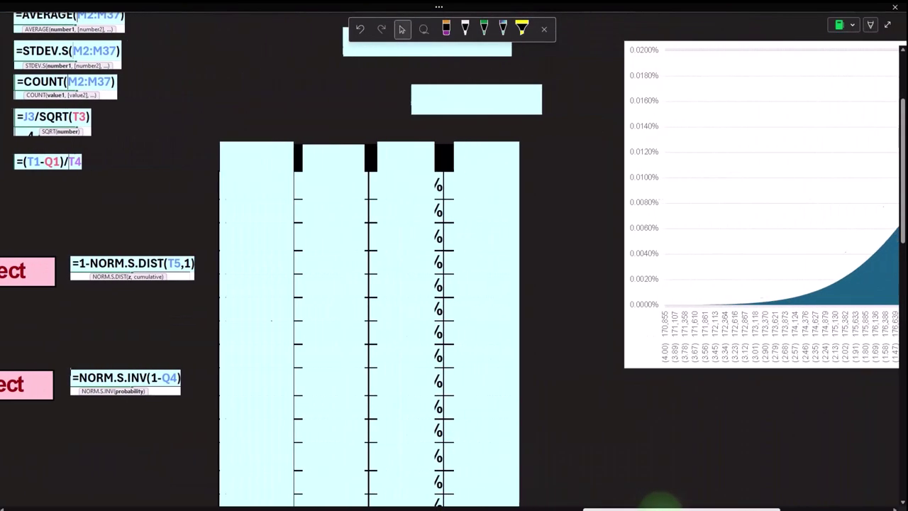
pyautogui.hscroll(2, 454, 284)
pyautogui.click(157, 240)
pyautogui.press('Delete')
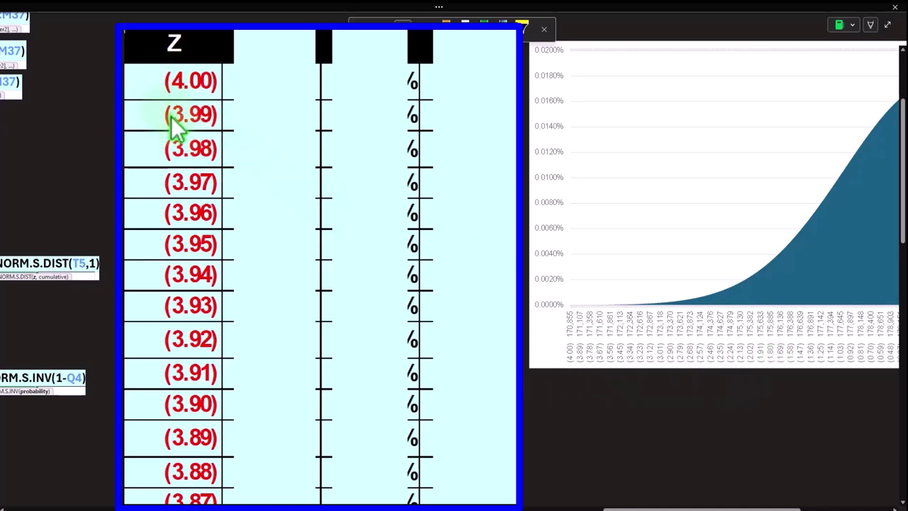
pyautogui.click(270, 78)
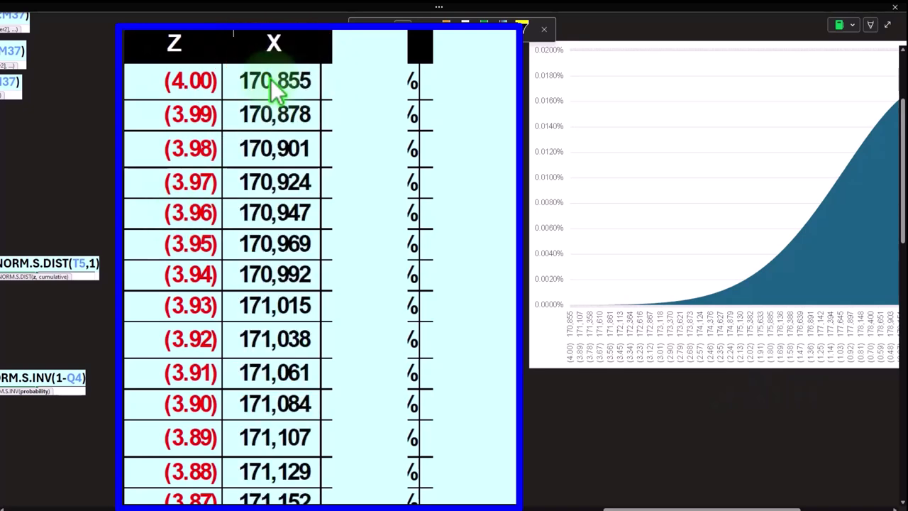
# Step: Bring up the calculator beside the sample statistics and multiply the standard error 2,286 by -4
pyautogui.click(648, 506)
pyautogui.moveTo(647, 506); pyautogui.dragTo(580, 506)
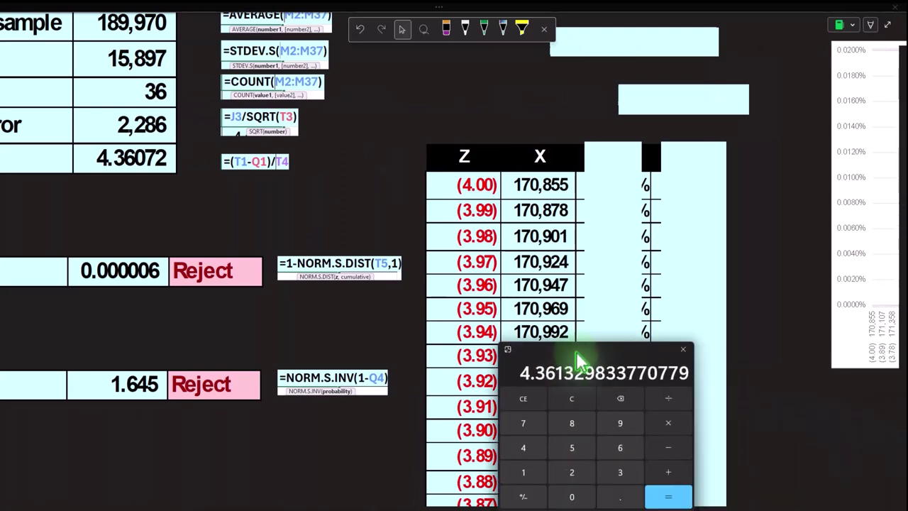
pyautogui.moveTo(608, 370); pyautogui.dragTo(300, 192)
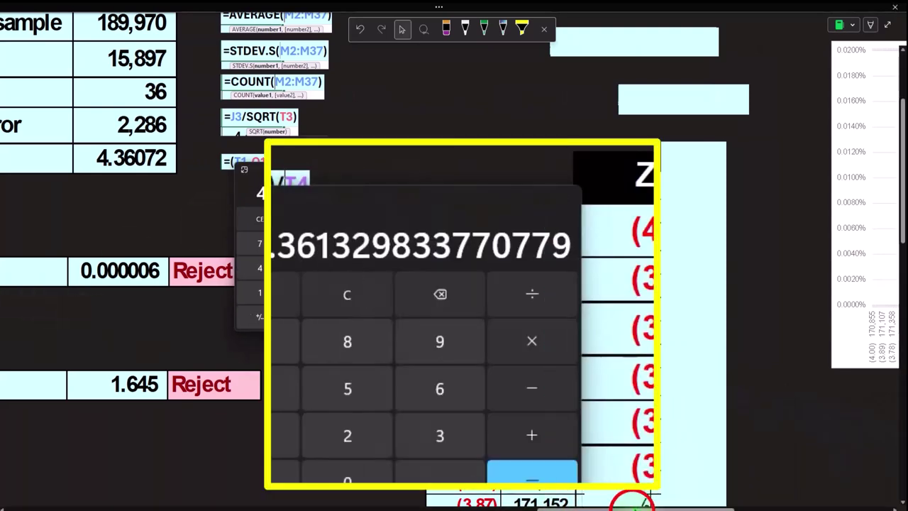
pyautogui.hscroll(-5, 453, 255)
pyautogui.click(418, 206)
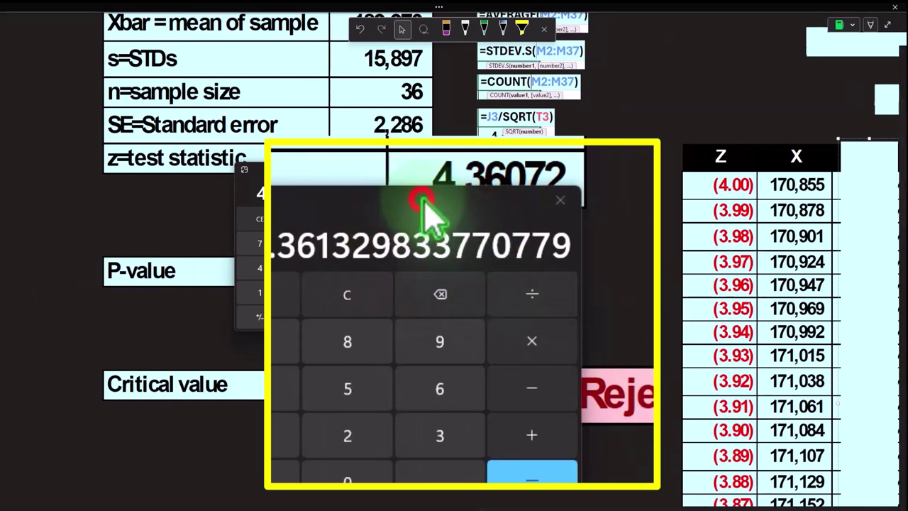
pyautogui.click(416, 266)
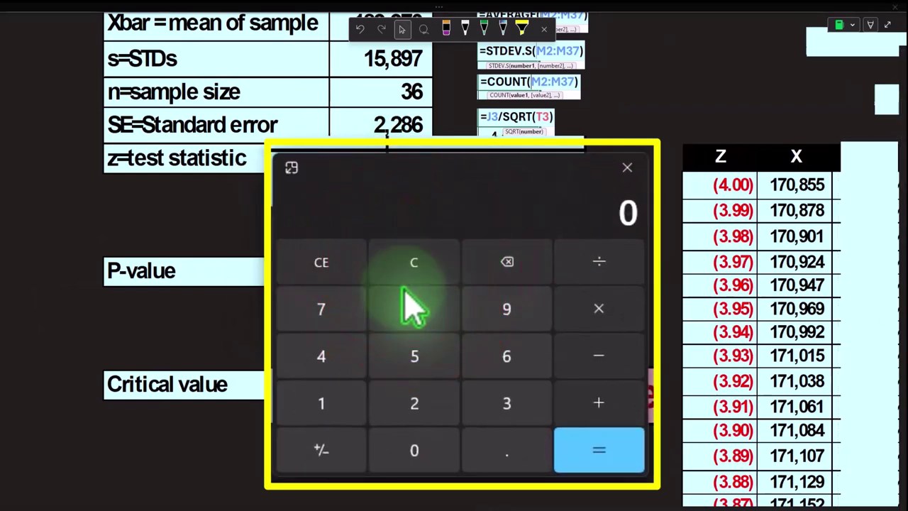
pyautogui.write('22')
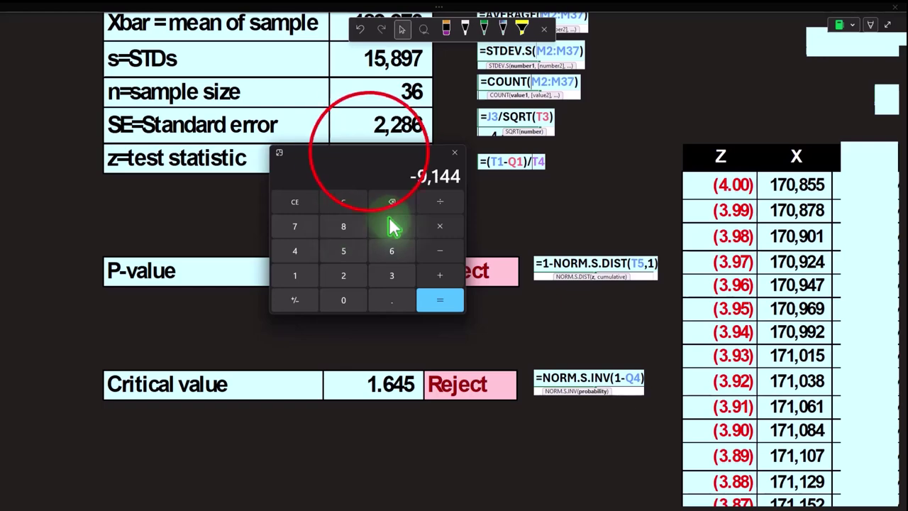
# Step: Try subtracting 180,000 from the calculator's negative product and compare the result with the X column
pyautogui.moveTo(373, 163); pyautogui.dragTo(588, 174)
pyautogui.scroll(2, 354, 219)
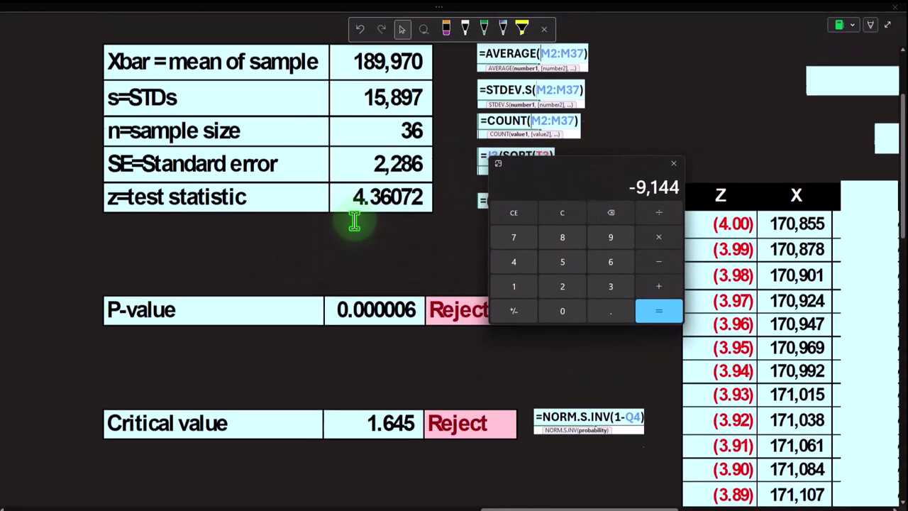
pyautogui.click(658, 263)
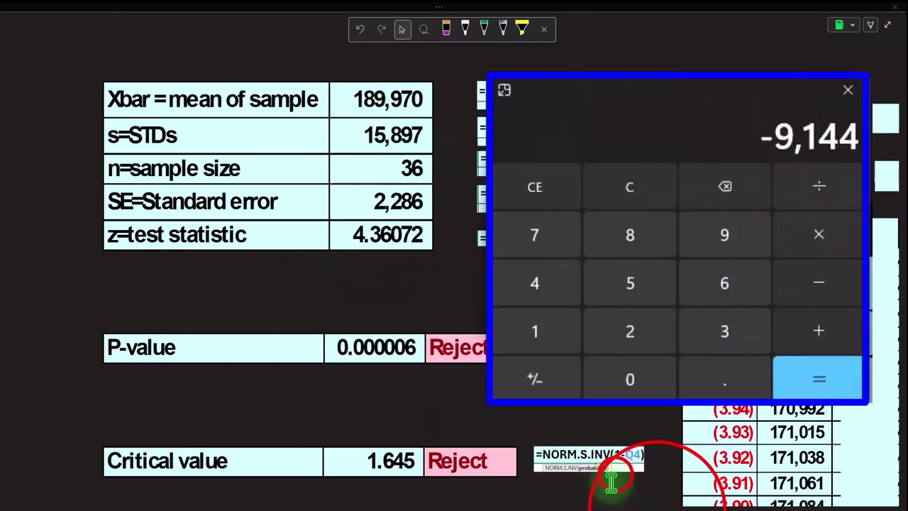
pyautogui.moveTo(653, 505); pyautogui.dragTo(594, 502)
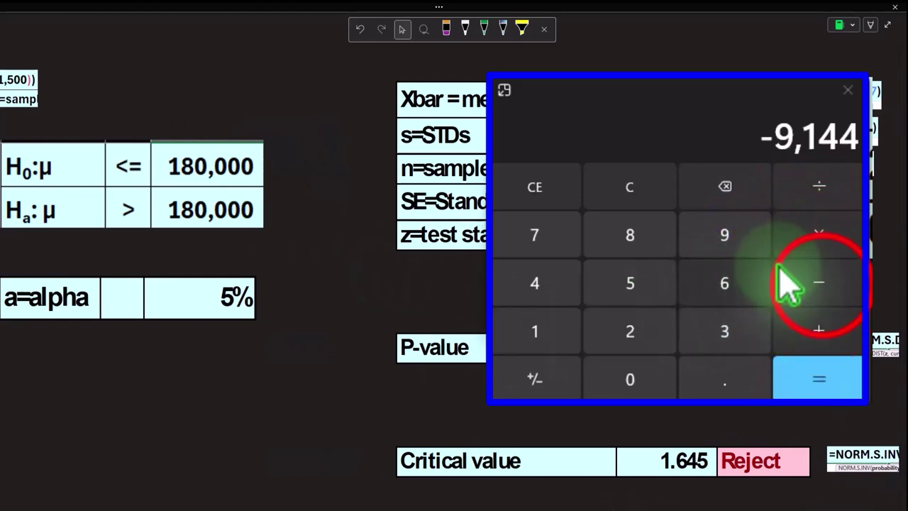
pyautogui.write('180')
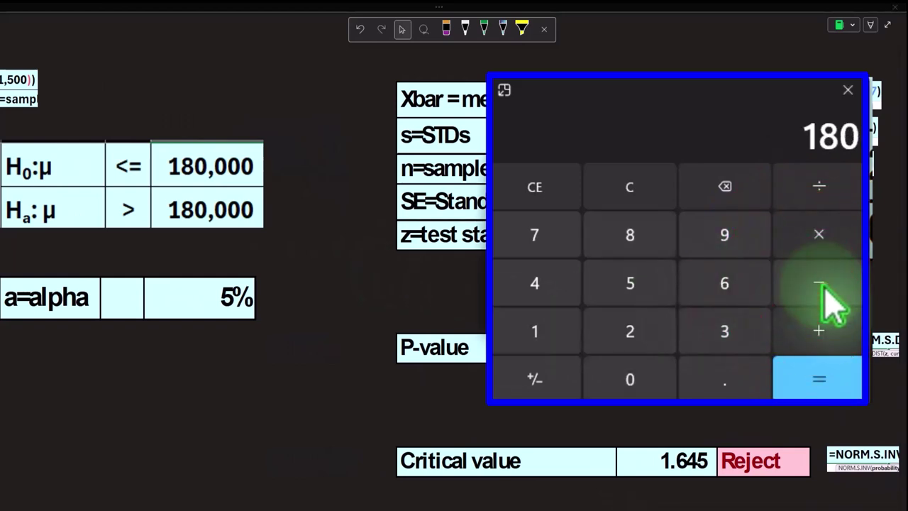
pyautogui.write(',000')
pyautogui.press('Return')
pyautogui.click(304, 419)
pyautogui.moveTo(436, 505); pyautogui.dragTo(610, 502)
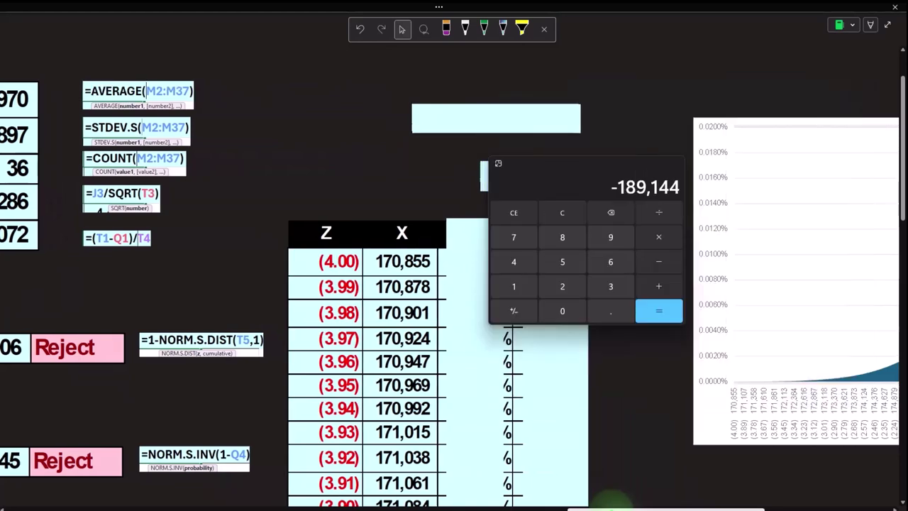
pyautogui.moveTo(610, 502); pyautogui.dragTo(662, 497)
# Step: Clear the calculator, multiply 2,286 by 4 and subtract 180,000 from the product
pyautogui.click(578, 167)
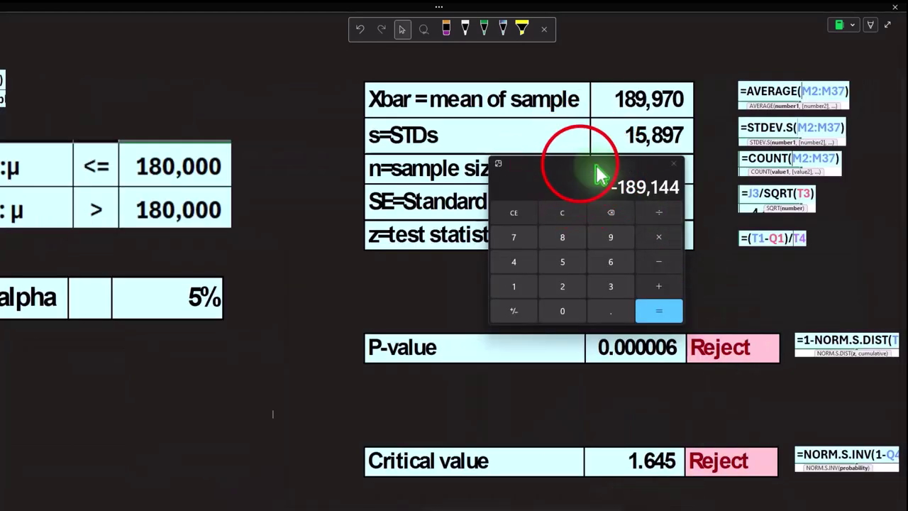
pyautogui.moveTo(579, 167); pyautogui.dragTo(792, 152)
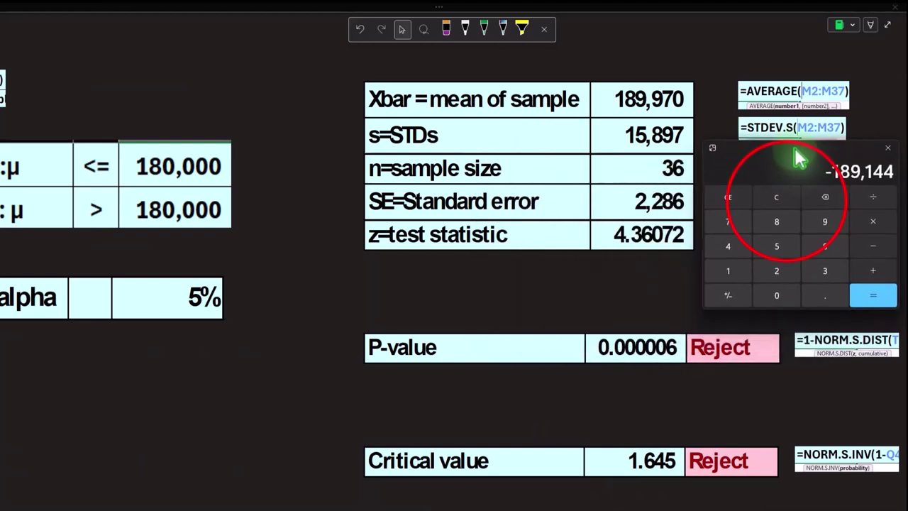
pyautogui.click(776, 196)
pyautogui.write('2286')
pyautogui.write('4')
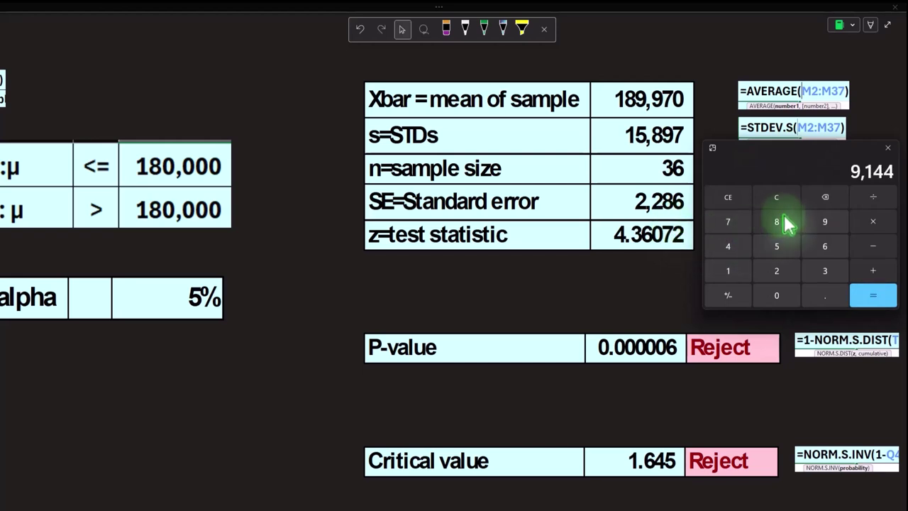
pyautogui.write('1')
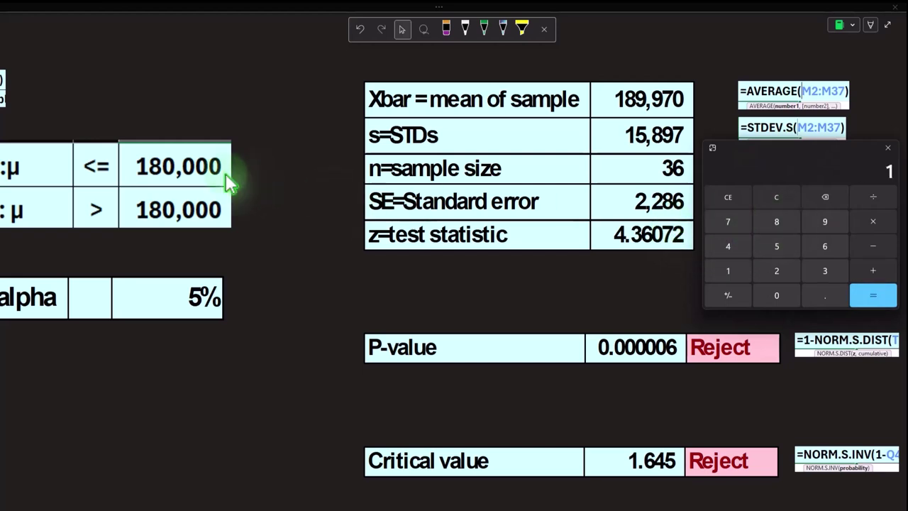
pyautogui.write('80000')
pyautogui.press('Return')
pyautogui.click(240, 356)
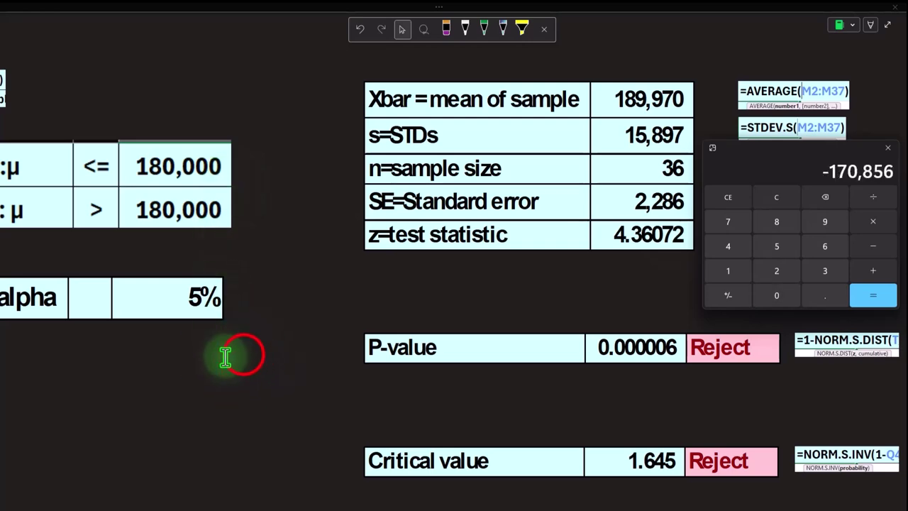
# Step: Compare the calculated figure with the first value in the X column, and close the calculator
pyautogui.moveTo(482, 507); pyautogui.dragTo(629, 508)
pyautogui.click(405, 290)
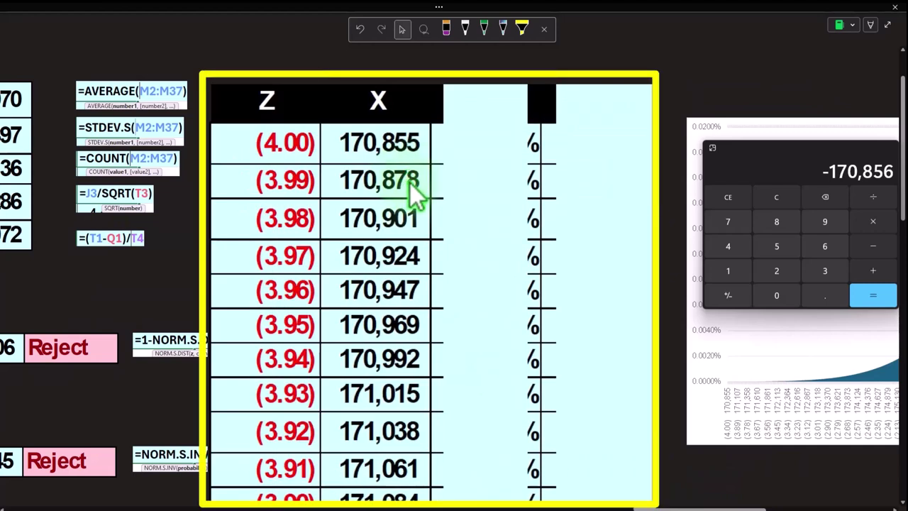
pyautogui.click(769, 142)
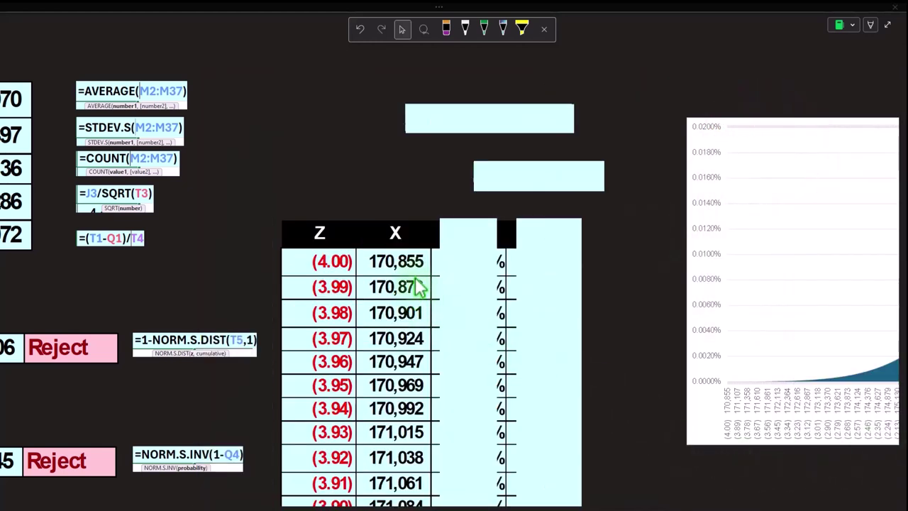
# Step: Delete the cover over the P(x) column and the cover over its NORM.DIST formula picture
pyautogui.scroll(-1, 419, 287)
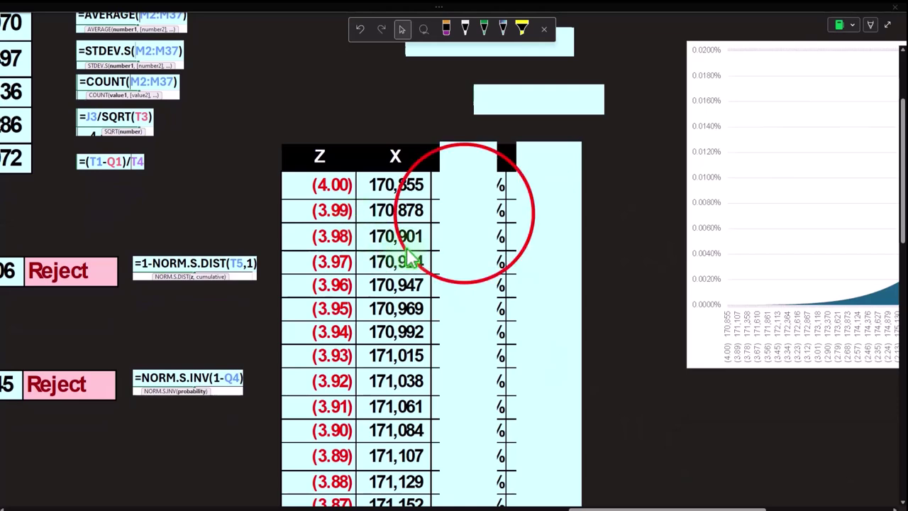
pyautogui.click(465, 213)
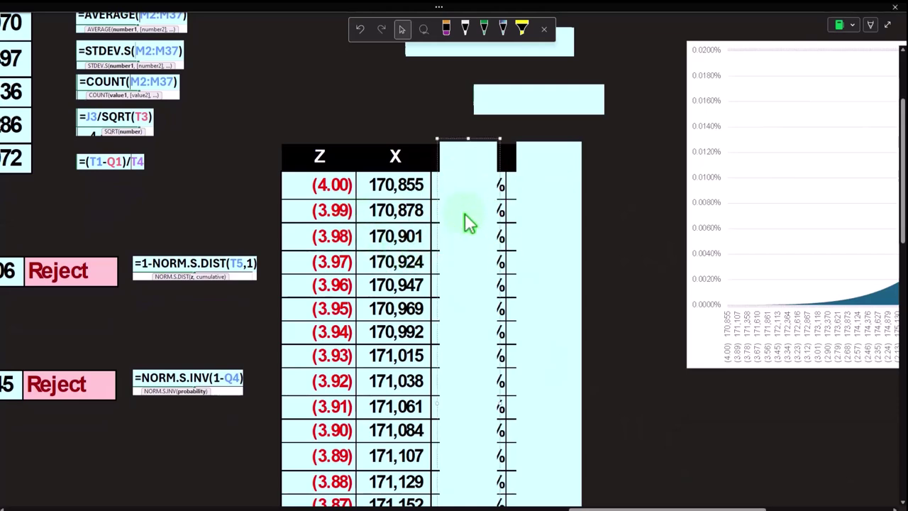
pyautogui.scroll(3, 439, 107)
pyautogui.click(449, 121)
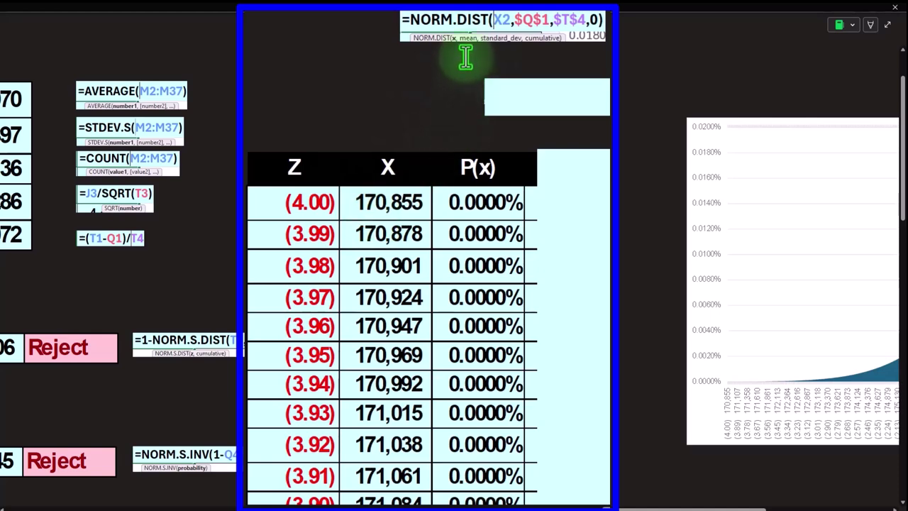
# Step: Review the standard error and hypothesised mean used by the NORM.DIST formula, and examine the resulting bell curve chart
pyautogui.click(544, 486)
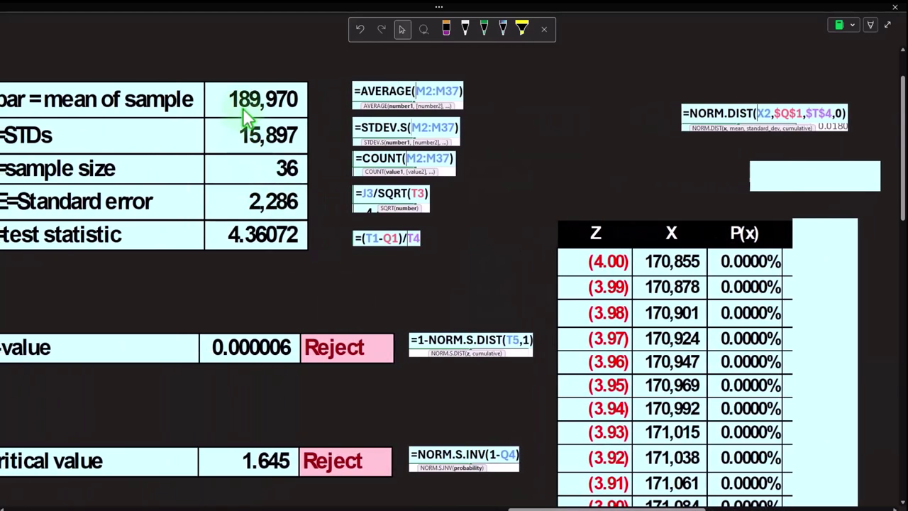
pyautogui.moveTo(578, 500); pyautogui.dragTo(426, 443)
pyautogui.click(463, 500)
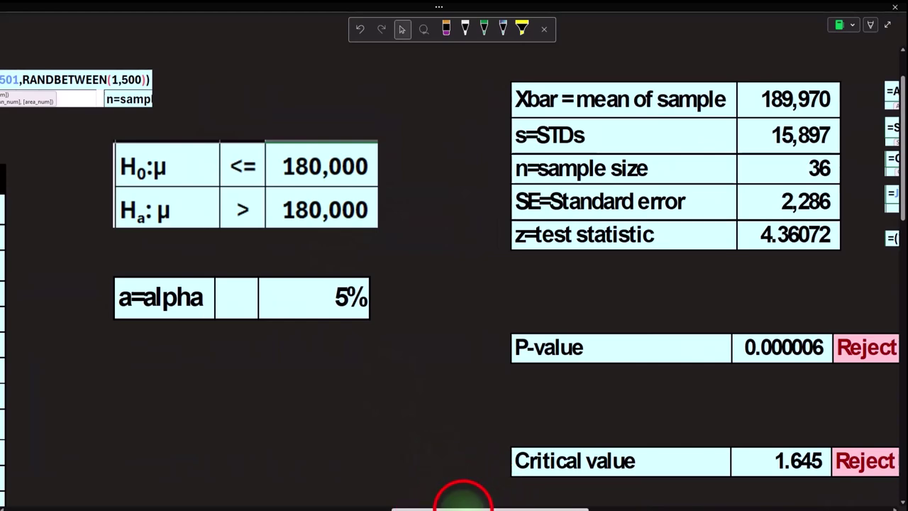
pyautogui.moveTo(462, 500); pyautogui.dragTo(726, 390)
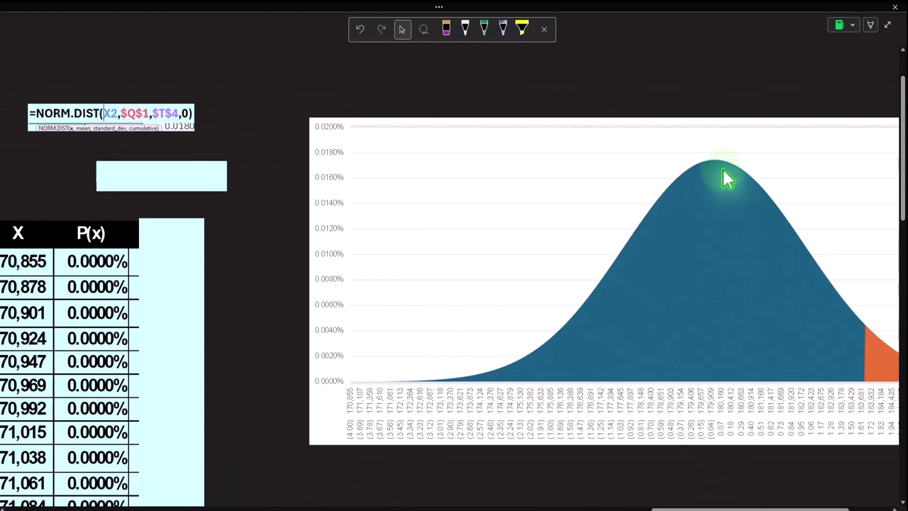
# Step: Delete the cover over the z>1.645 column and the cover over its IF formula picture
pyautogui.moveTo(794, 499); pyautogui.dragTo(751, 501)
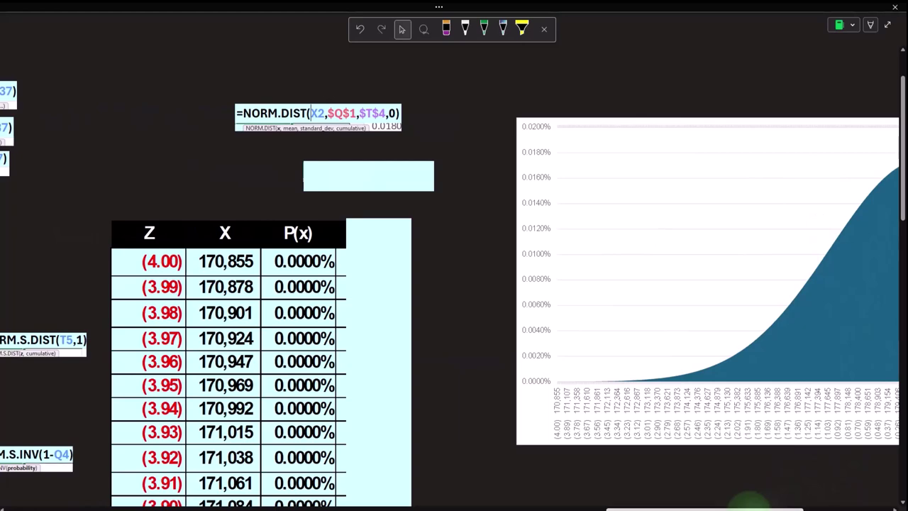
pyautogui.click(375, 260)
pyautogui.write('z>1.645')
pyautogui.click(472, 35)
pyautogui.write('=IF(W2>$T$9,Y2," ")')
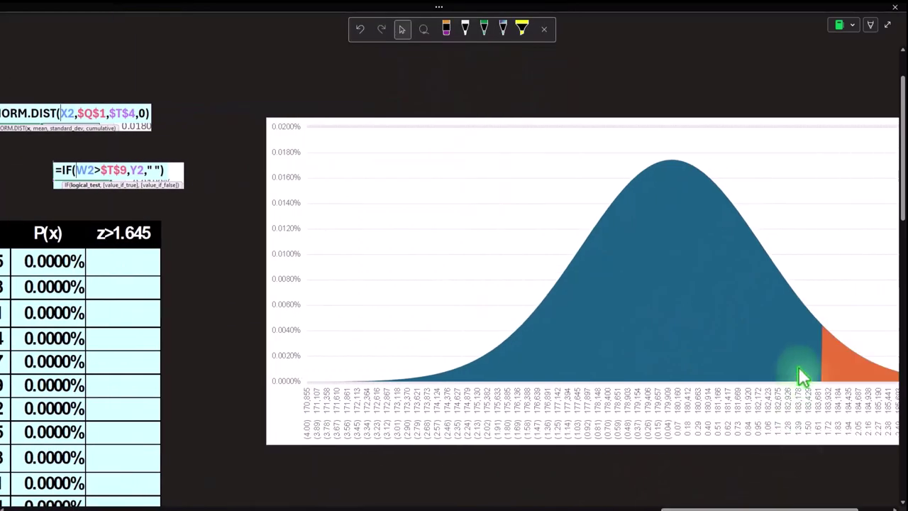
# Step: Compare the IF formula of the z>1.645 column with the critical value, and check the column down to the table's last row
pyautogui.moveTo(786, 508); pyautogui.dragTo(698, 508)
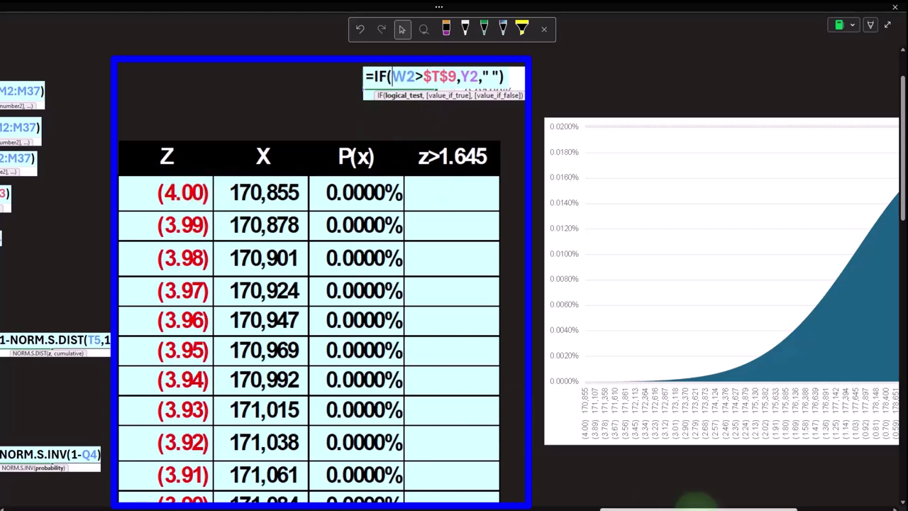
pyautogui.press('Escape')
pyautogui.moveTo(689, 501); pyautogui.dragTo(510, 504)
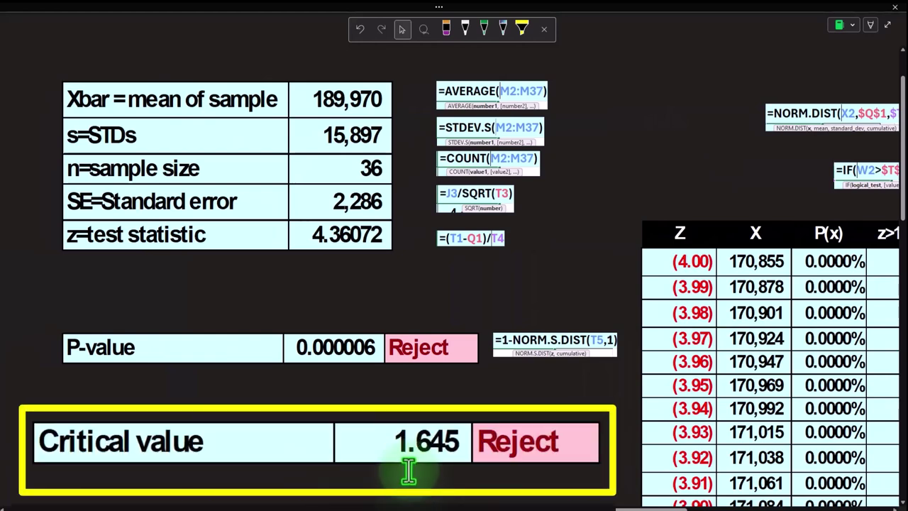
pyautogui.moveTo(526, 501); pyautogui.dragTo(833, 500)
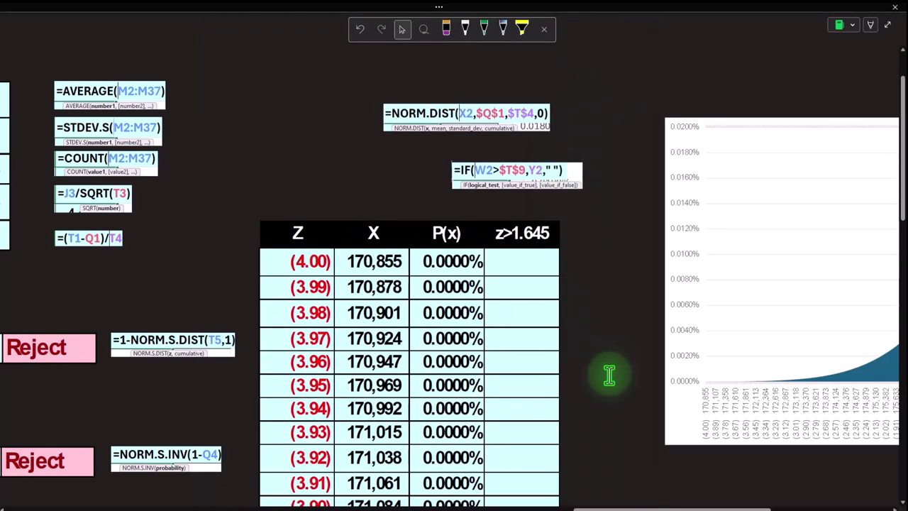
pyautogui.scroll(-10, 518, 334)
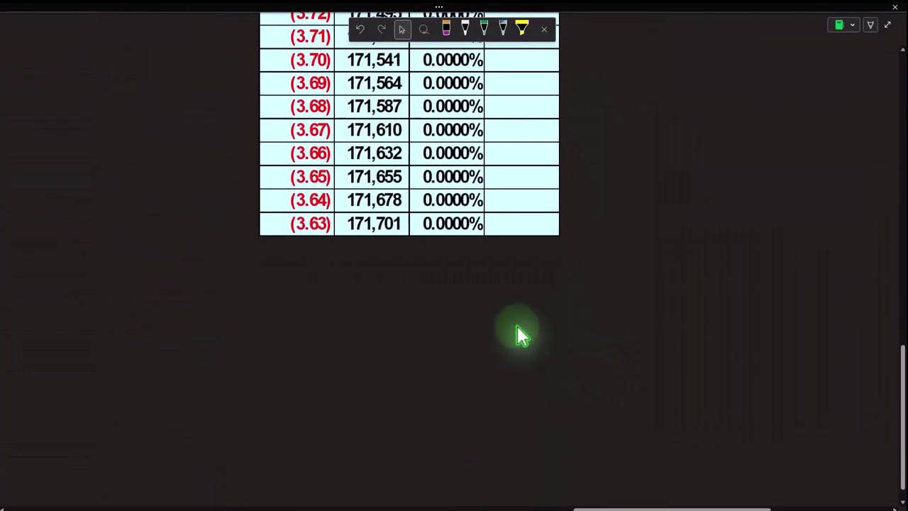
pyautogui.scroll(10, 517, 328)
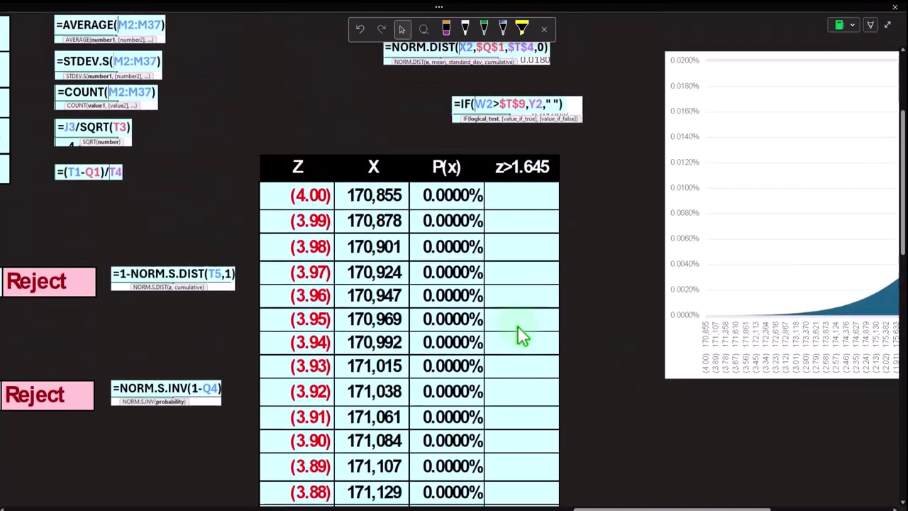
# Step: Compare the table's Z, X, P(x) and z>1.645 columns with the bell curve chart's axis labels and orange upper tail
pyautogui.click(613, 452)
pyautogui.click(617, 506)
pyautogui.moveTo(617, 505); pyautogui.dragTo(727, 506)
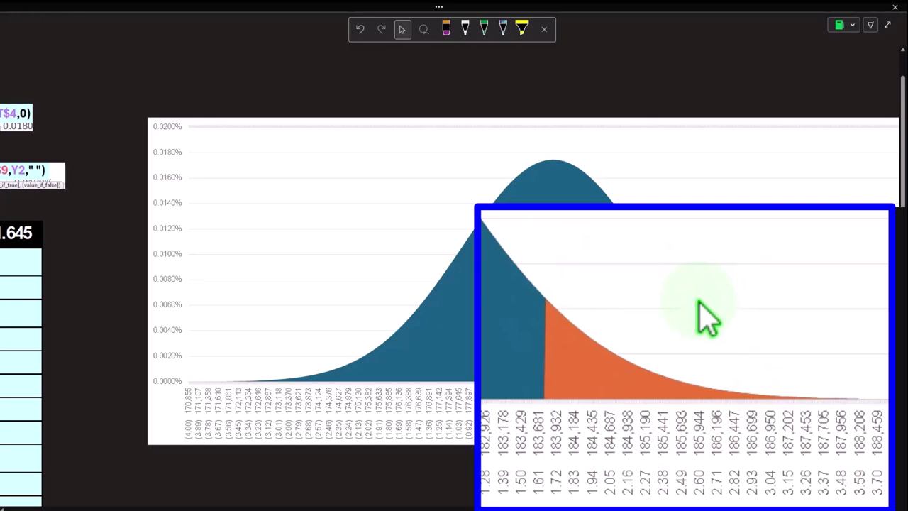
pyautogui.moveTo(702, 505); pyautogui.dragTo(611, 505)
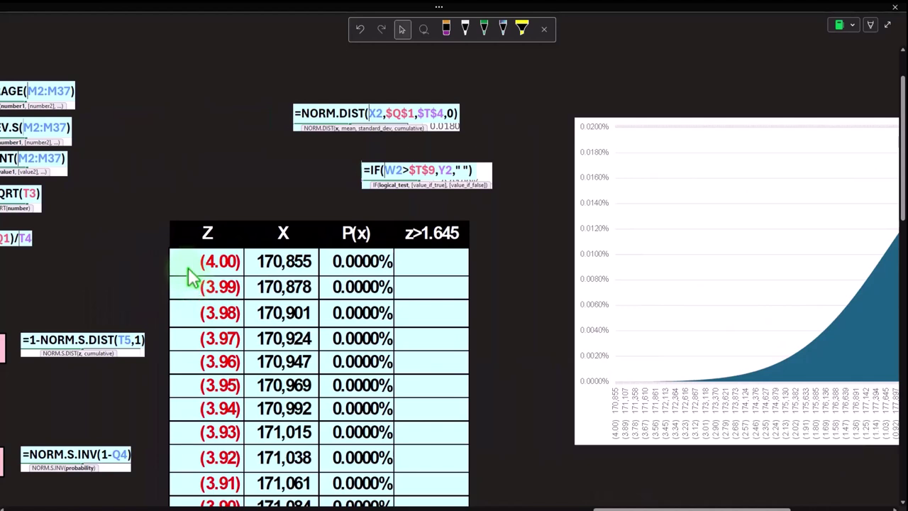
pyautogui.moveTo(618, 508); pyautogui.dragTo(742, 505)
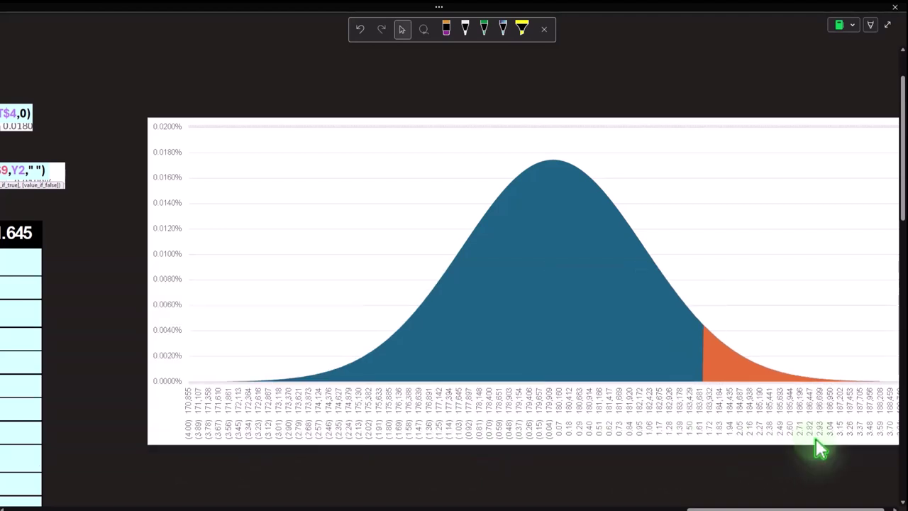
pyautogui.moveTo(713, 508); pyautogui.dragTo(643, 508)
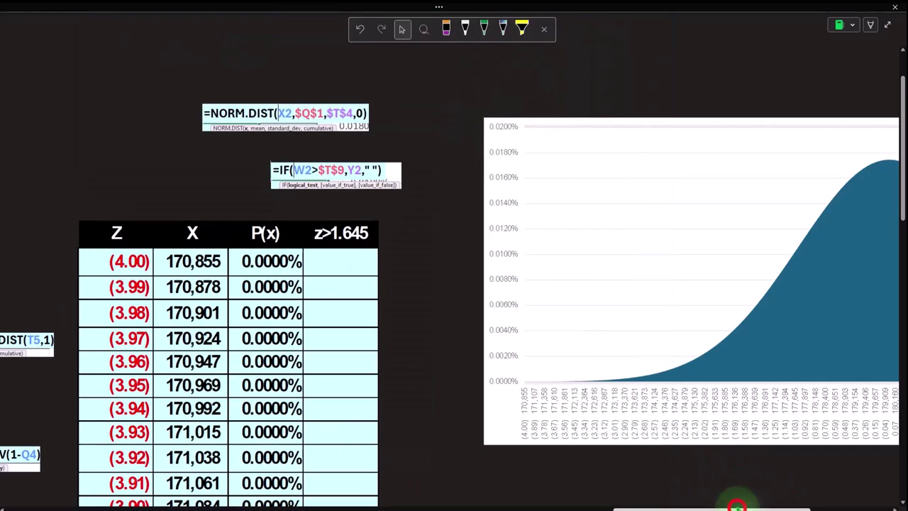
pyautogui.moveTo(739, 506); pyautogui.dragTo(806, 506)
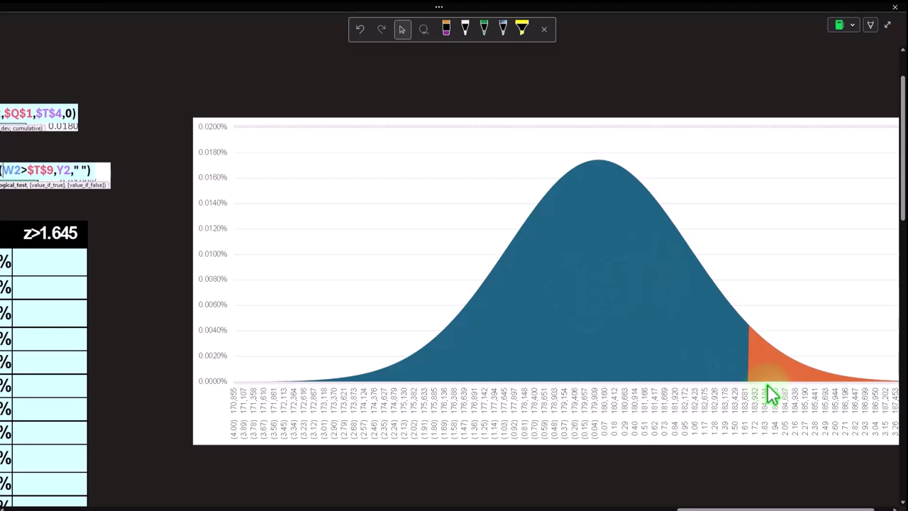
pyautogui.moveTo(762, 508); pyautogui.dragTo(700, 506)
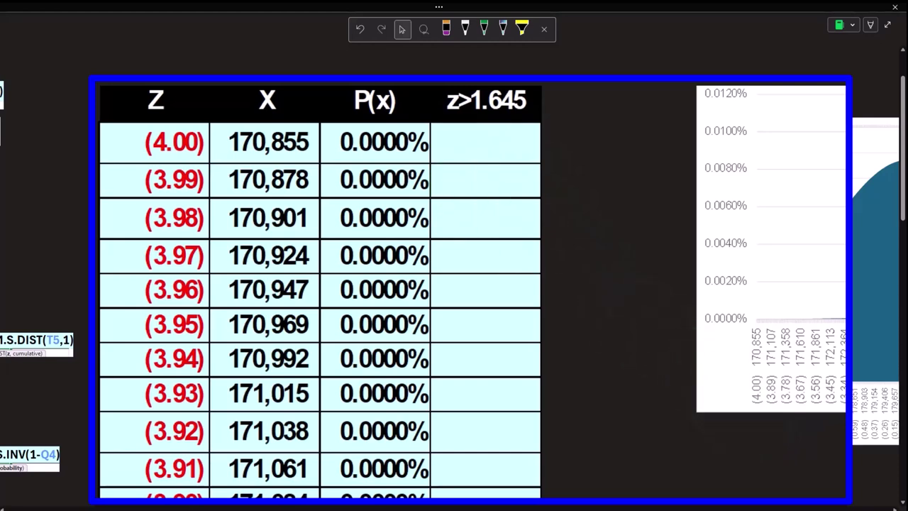
pyautogui.click(759, 501)
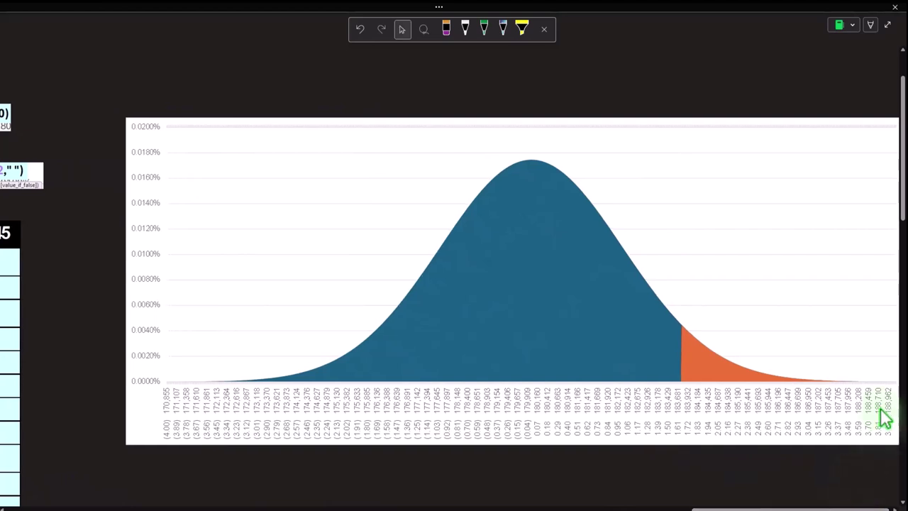